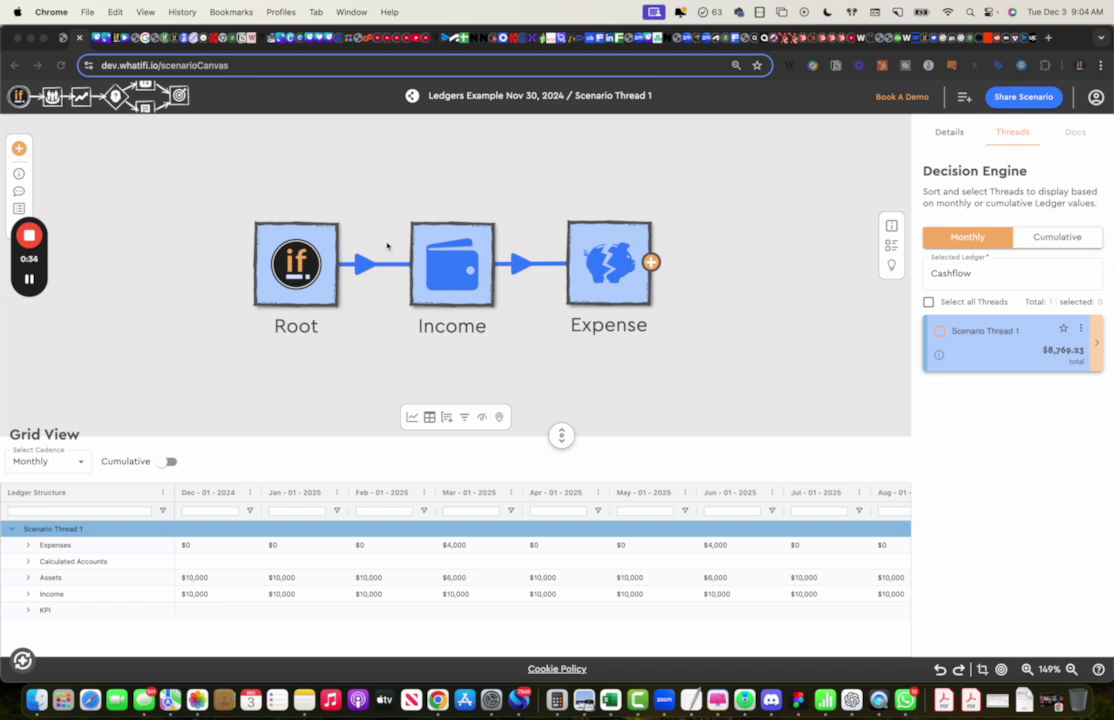
# - Inspect the Income event's details and the ledger choices for Income Stream 1, and close the event
pyautogui.hscroll(2, 389, 247)
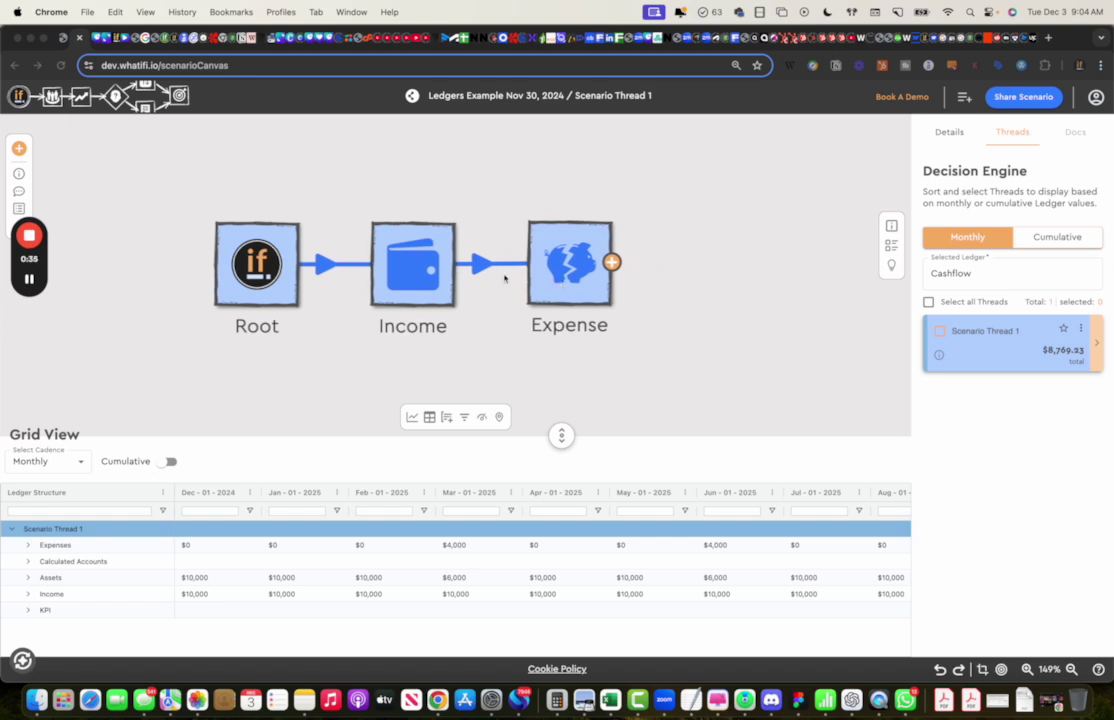
pyautogui.click(413, 262)
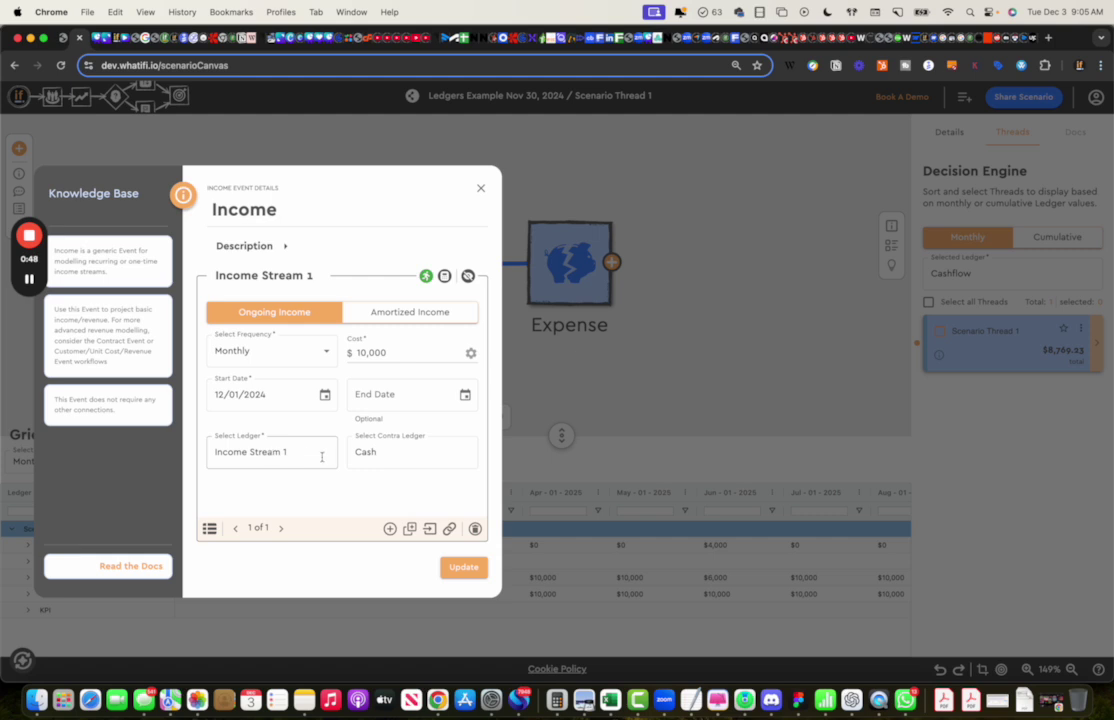
pyautogui.click(278, 451)
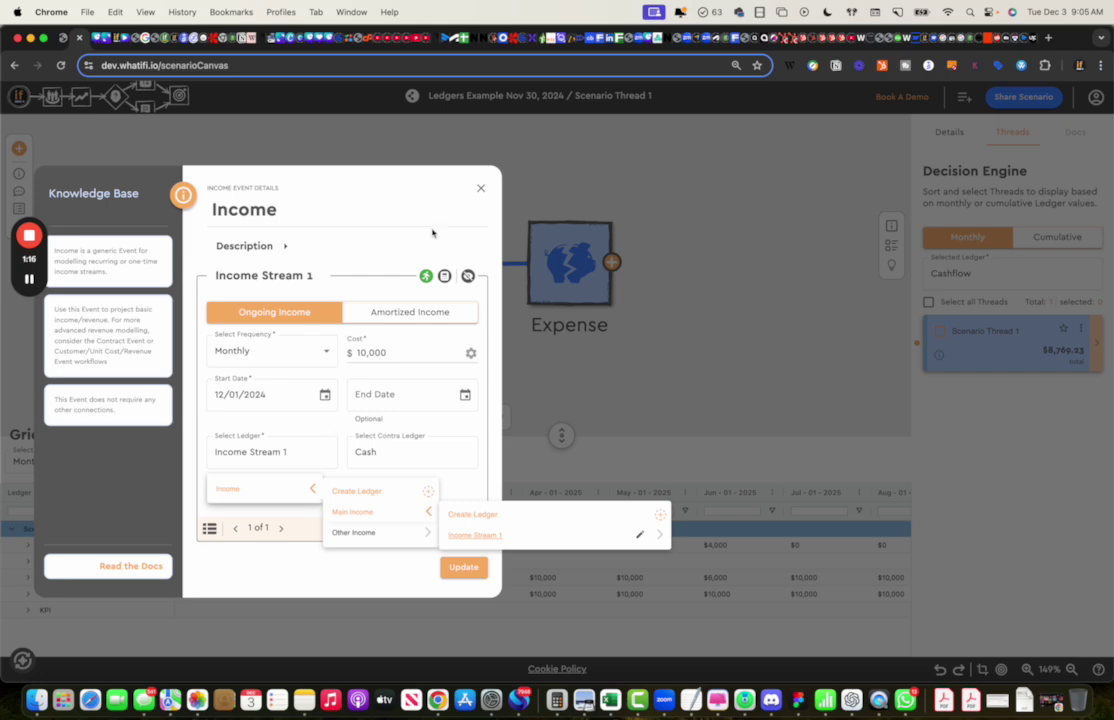
pyautogui.press('Escape')
pyautogui.click(527, 192)
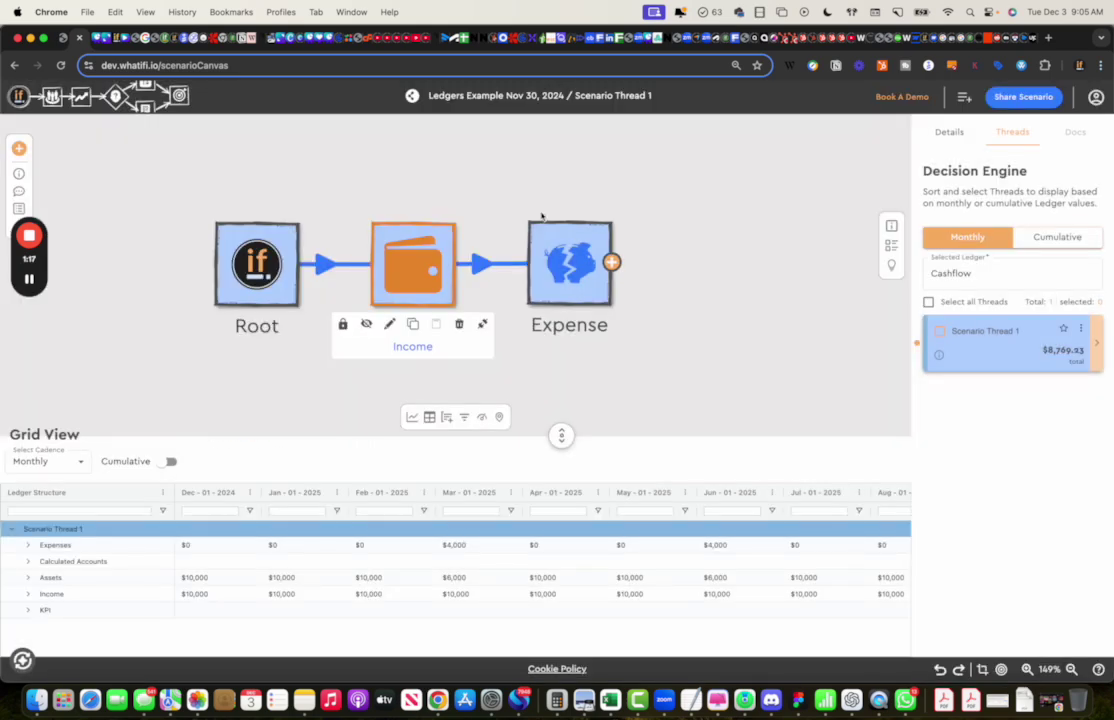
# - From the Expense event's ledger selection, create a custom ledger named Foo with a $ display label under Expenses > Operating Expenses
pyautogui.click(579, 268)
pyautogui.click(579, 268)
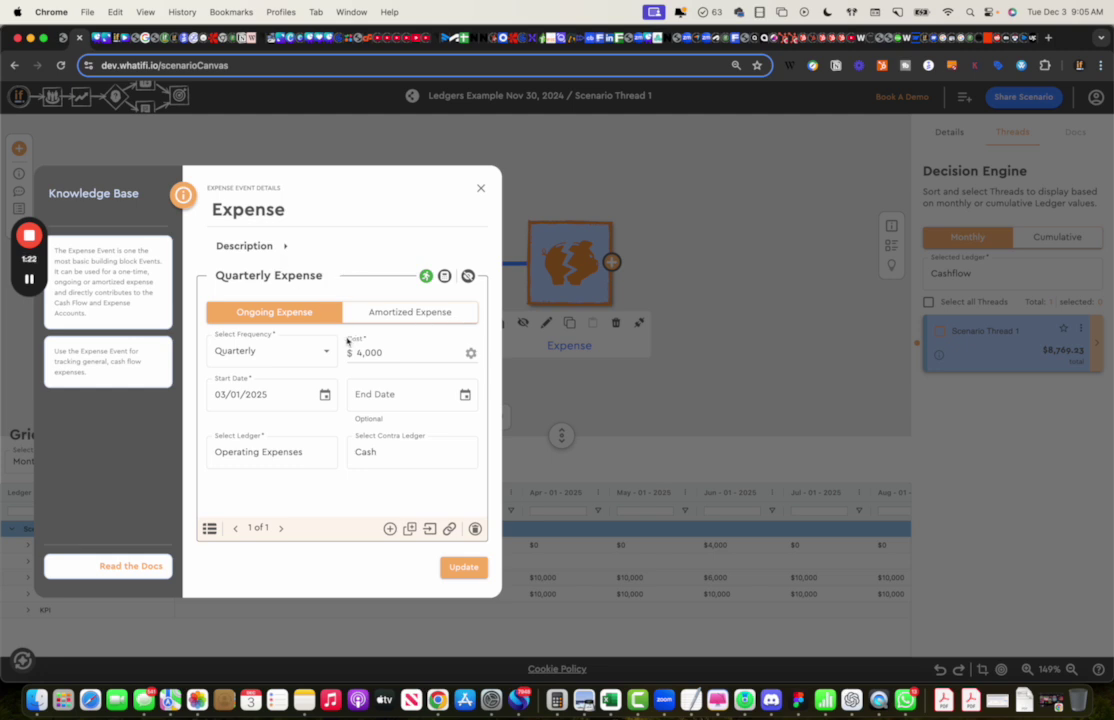
pyautogui.click(287, 451)
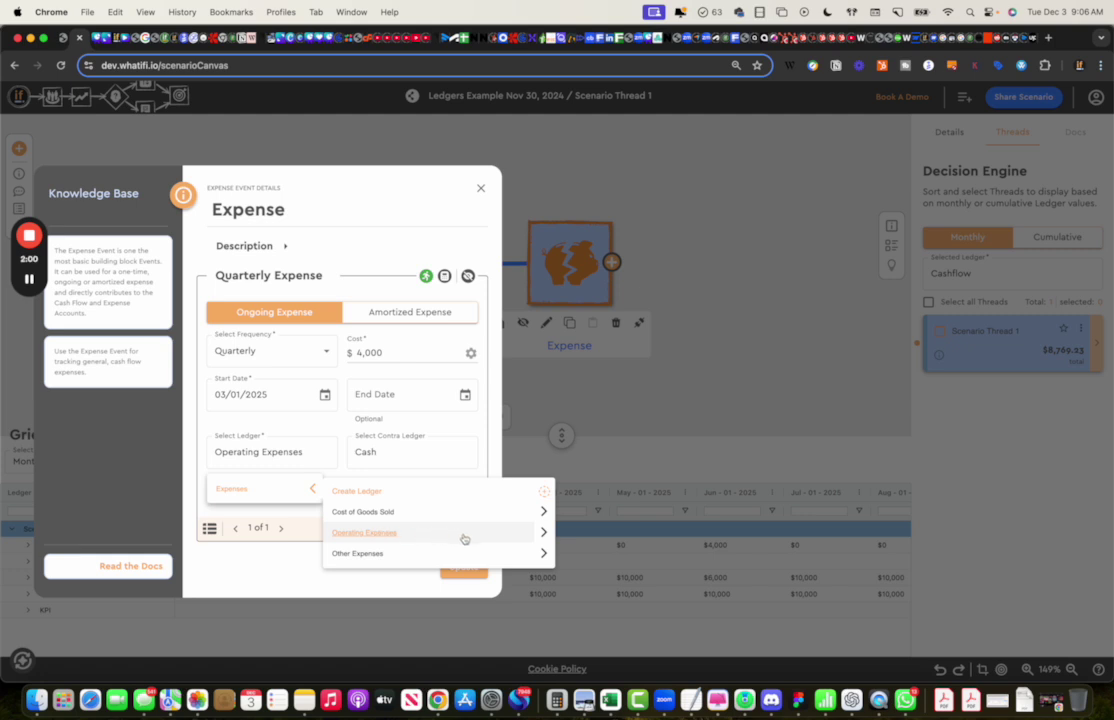
pyautogui.click(543, 533)
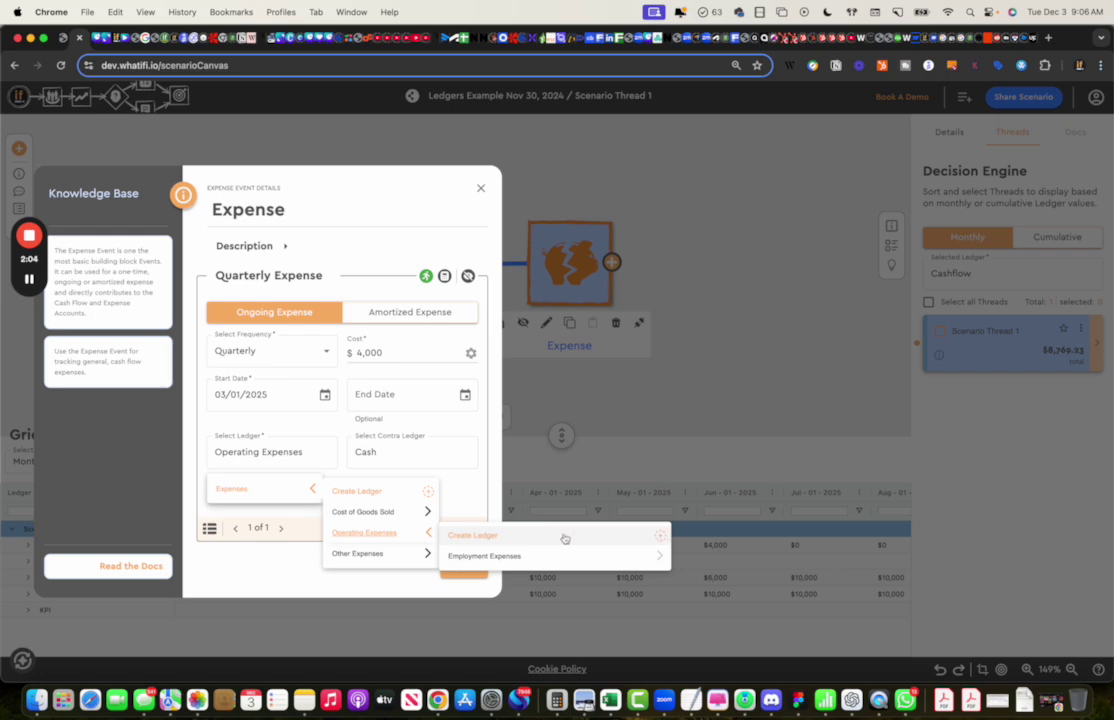
pyautogui.click(473, 537)
pyautogui.click(168, 260)
pyautogui.write('Foo')
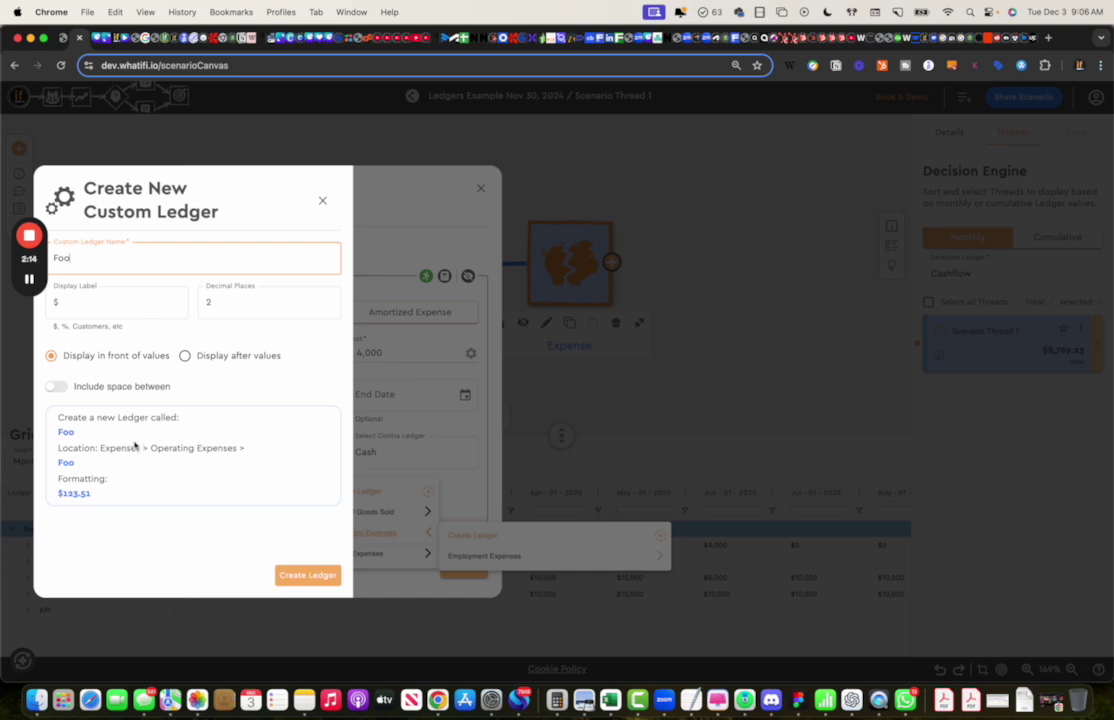
pyautogui.click(55, 298)
pyautogui.write('$')
pyautogui.click(298, 576)
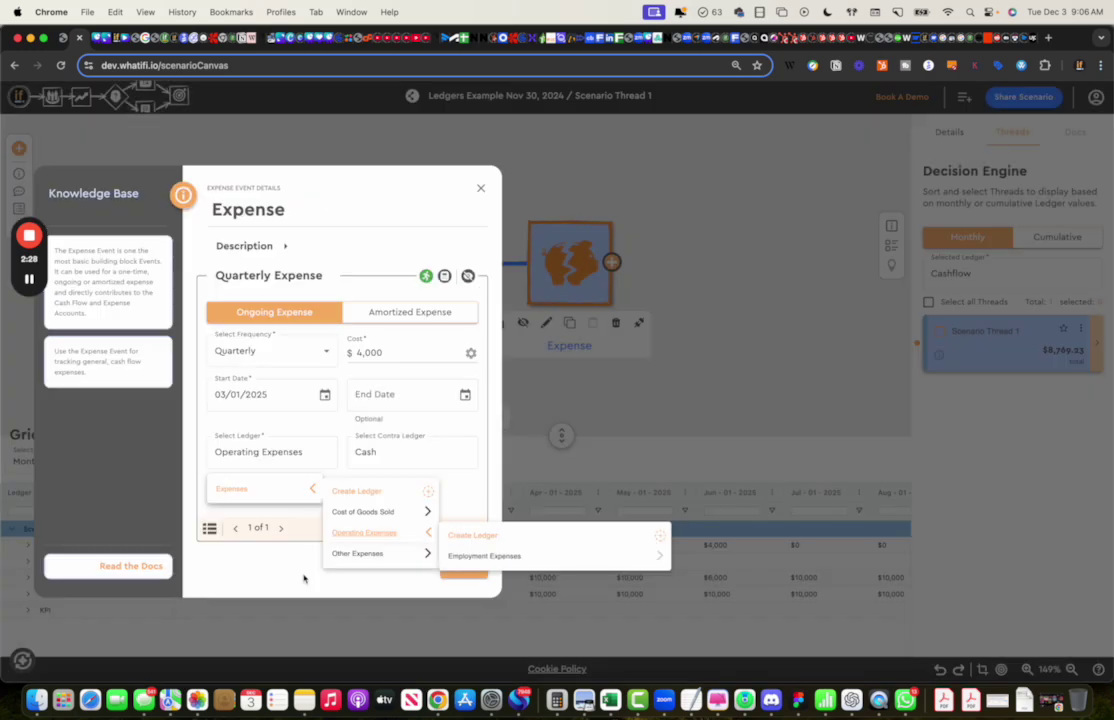
# - Save the updated Expense event and recalculate the scenario
pyautogui.click(476, 580)
pyautogui.click(468, 574)
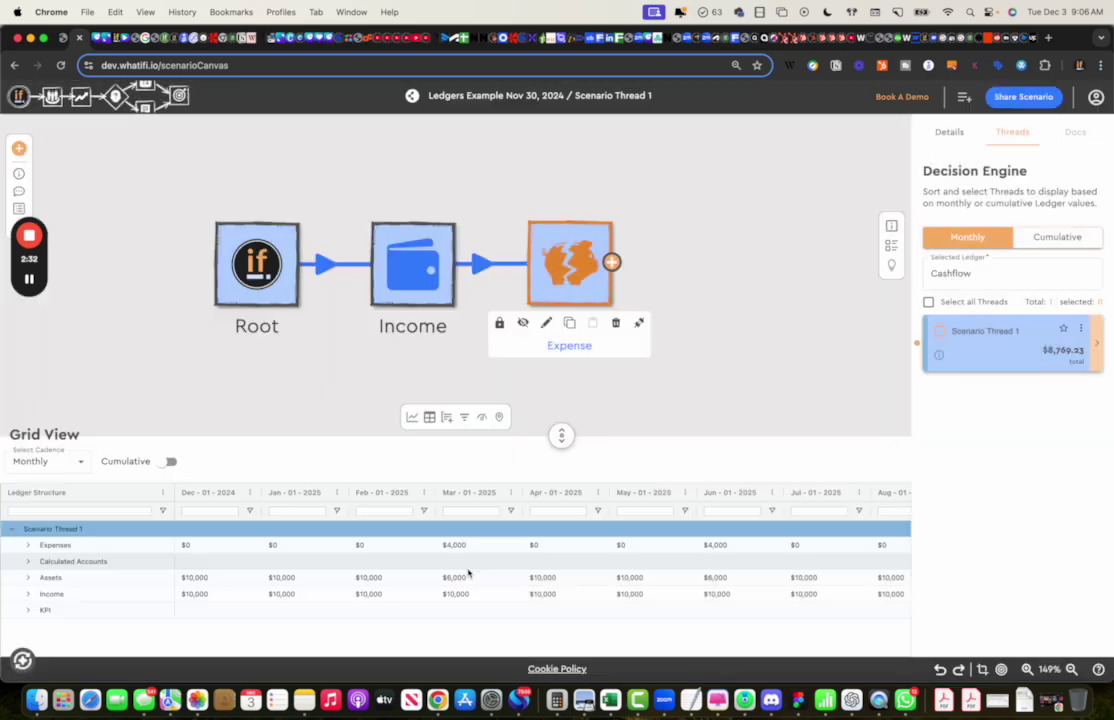
pyautogui.click(22, 661)
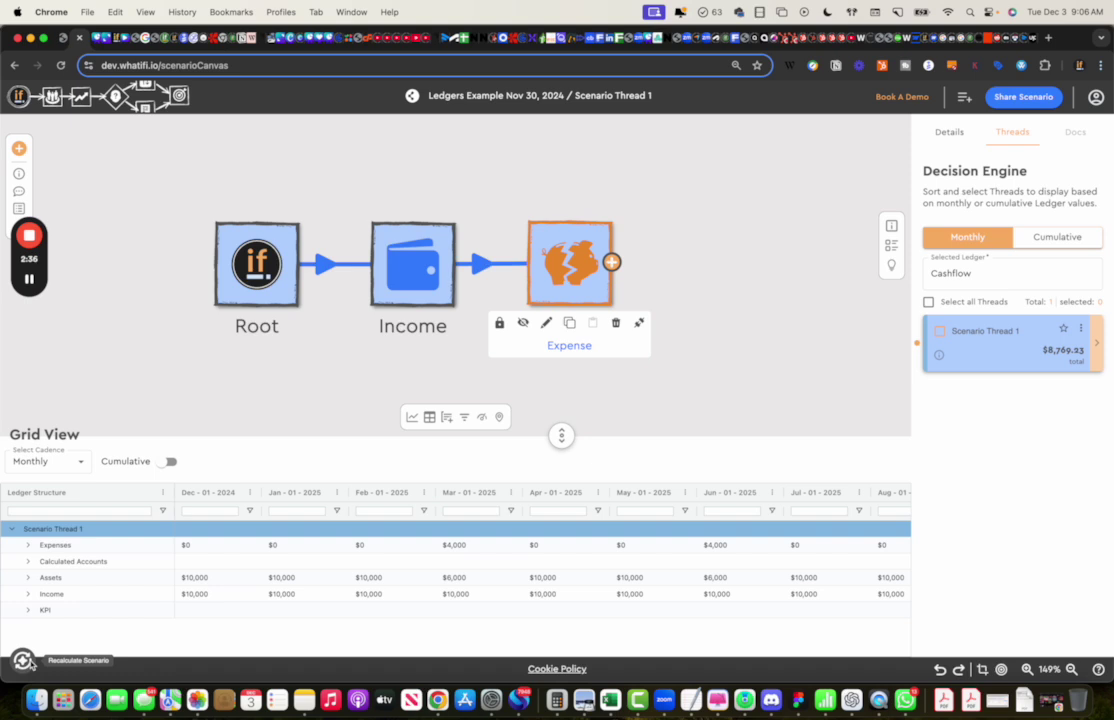
# - Expand Expenses and its Operating Expenses group in the grid to examine the Foo ledger
pyautogui.click(28, 545)
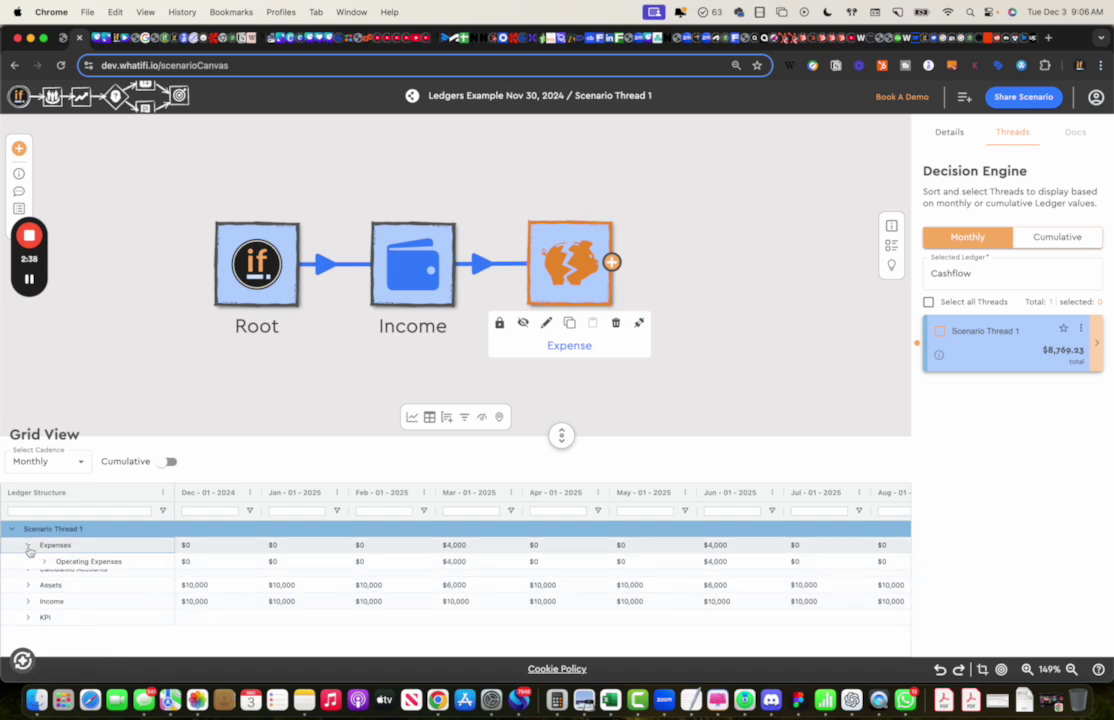
pyautogui.click(44, 561)
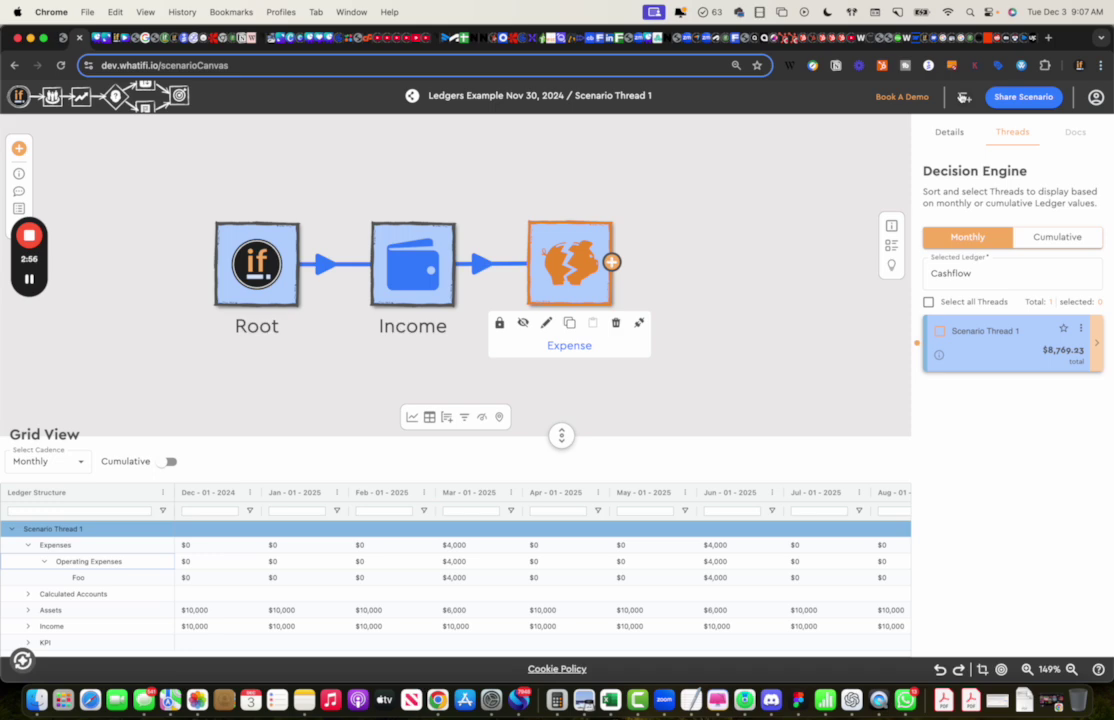
# - Start a new custom ledger outside the events and set its parent ledger to Income > Main Income
pyautogui.click(964, 98)
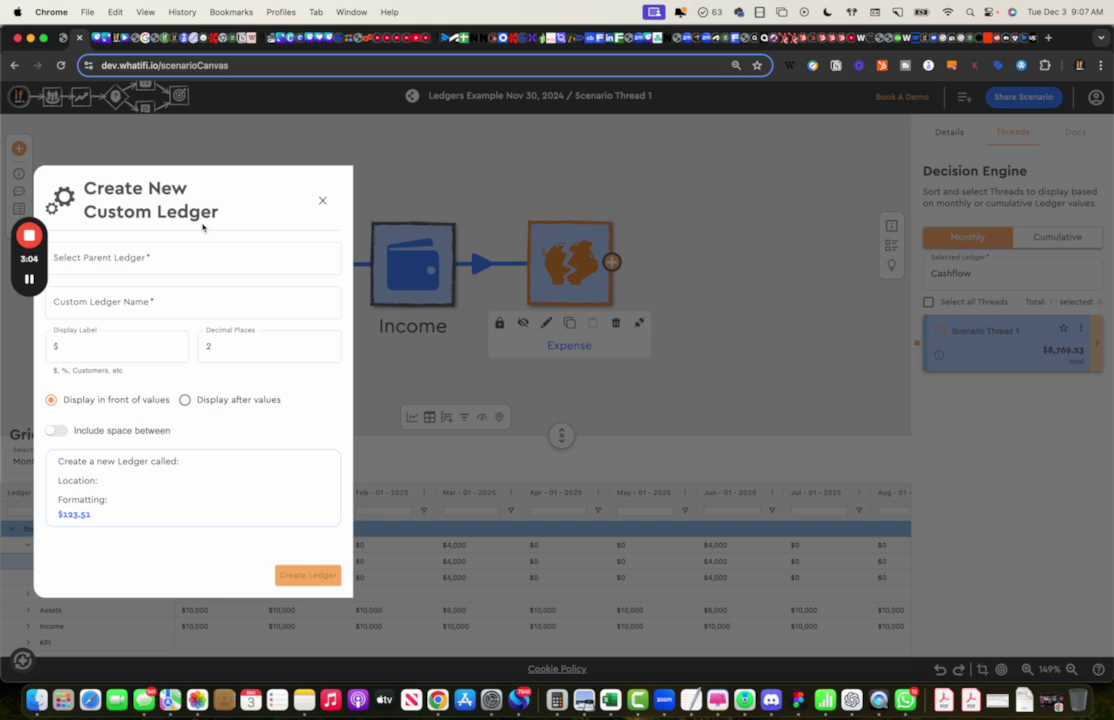
pyautogui.click(222, 257)
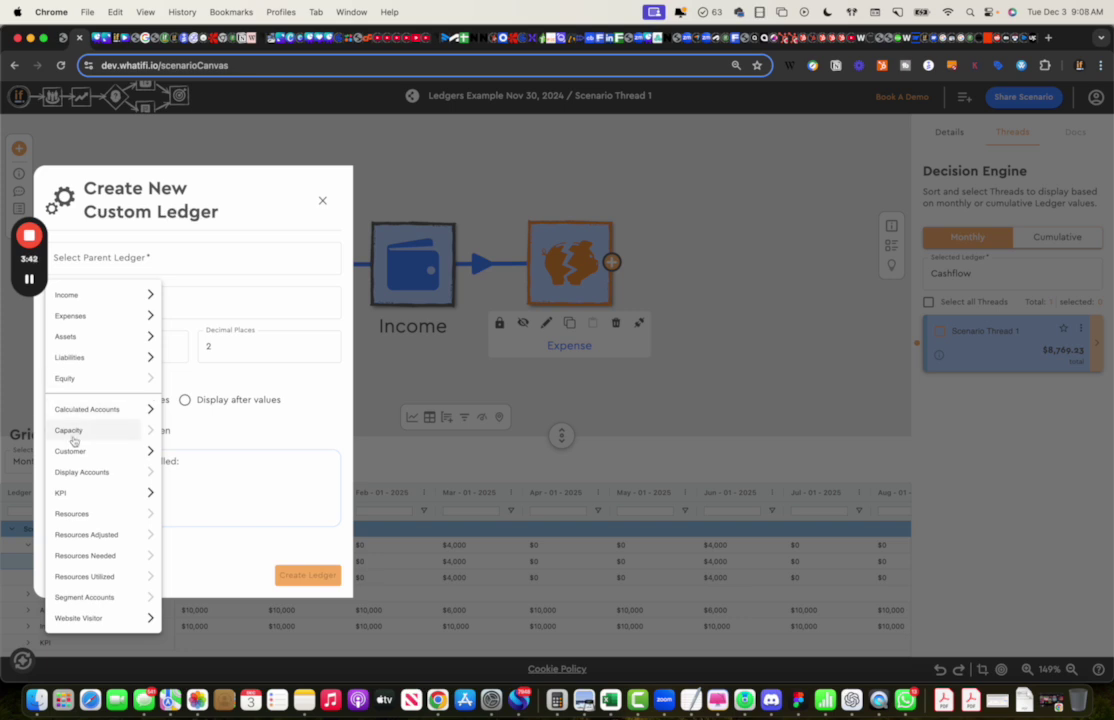
pyautogui.click(150, 299)
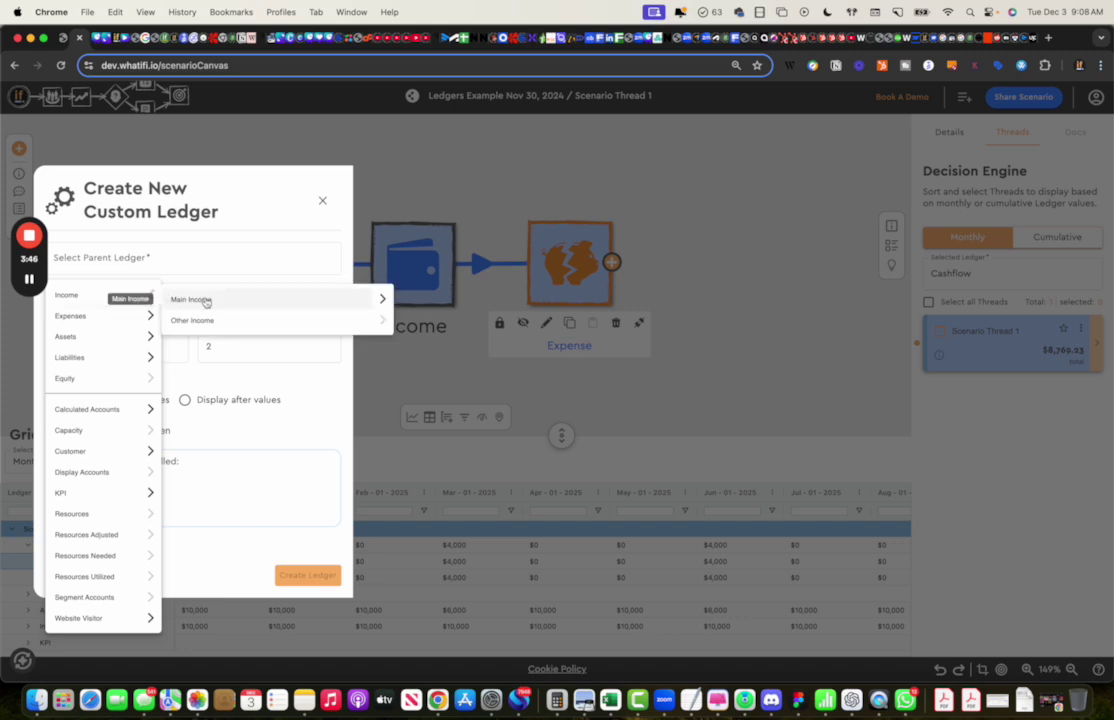
pyautogui.click(382, 299)
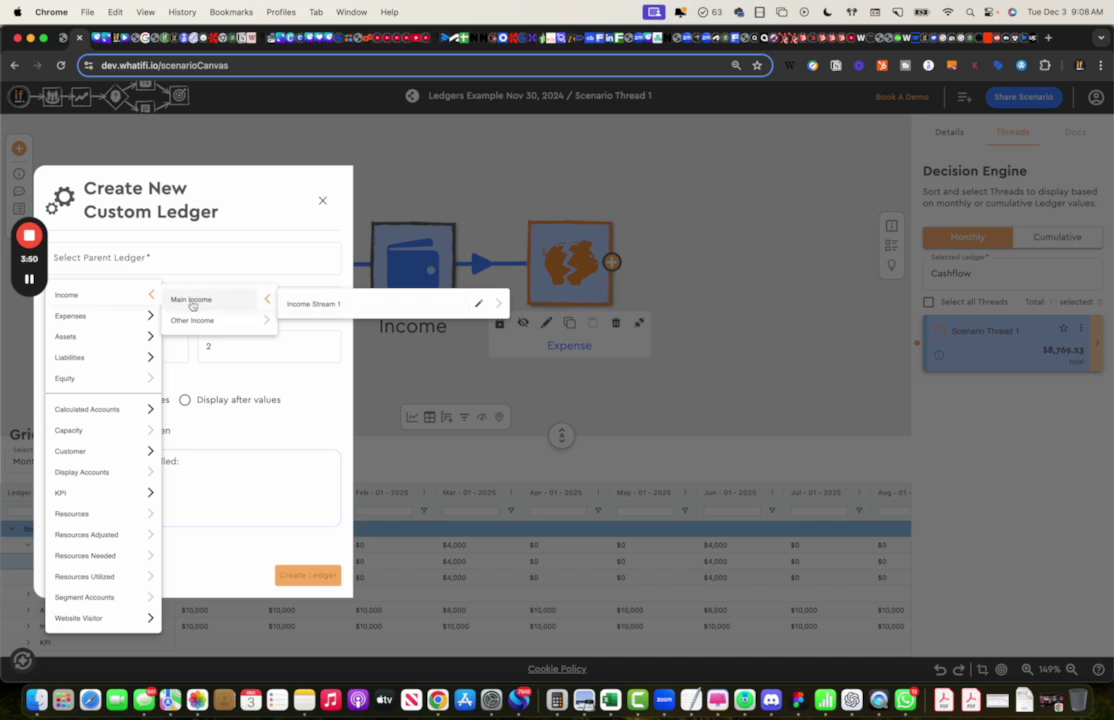
pyautogui.click(268, 302)
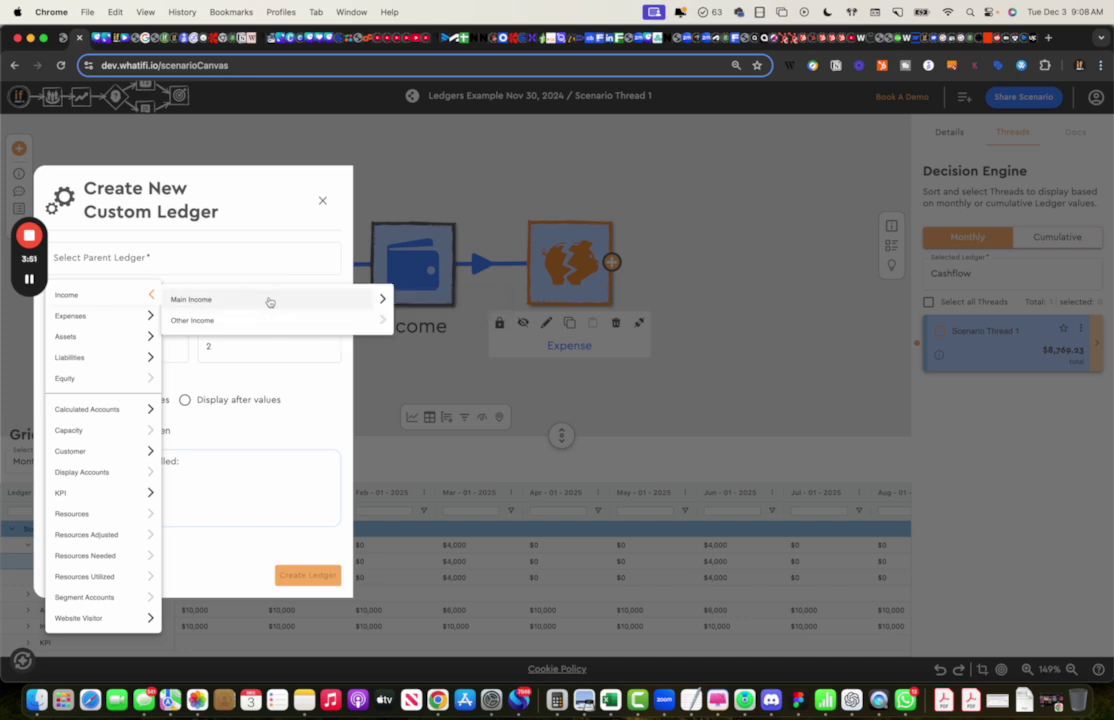
pyautogui.click(382, 299)
pyautogui.click(200, 300)
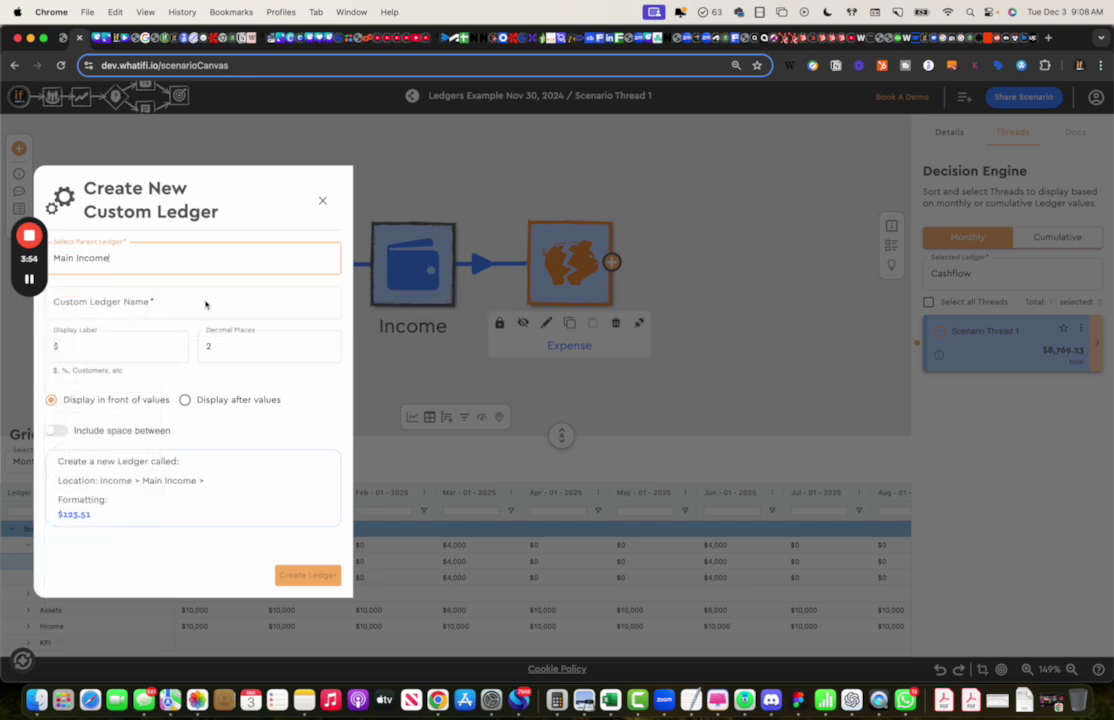
# - Name the custom ledger Income Stream 2, create it, and close the ledger dialog
pyautogui.click(115, 300)
pyautogui.write('Inco')
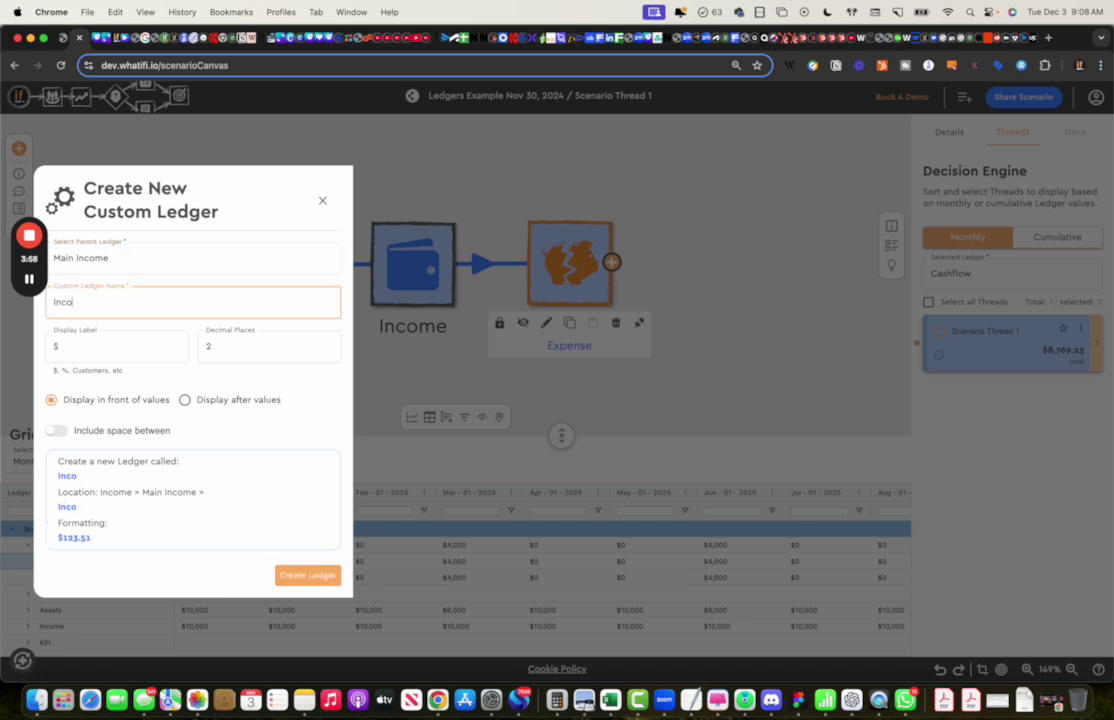
pyautogui.write('me Stream 2')
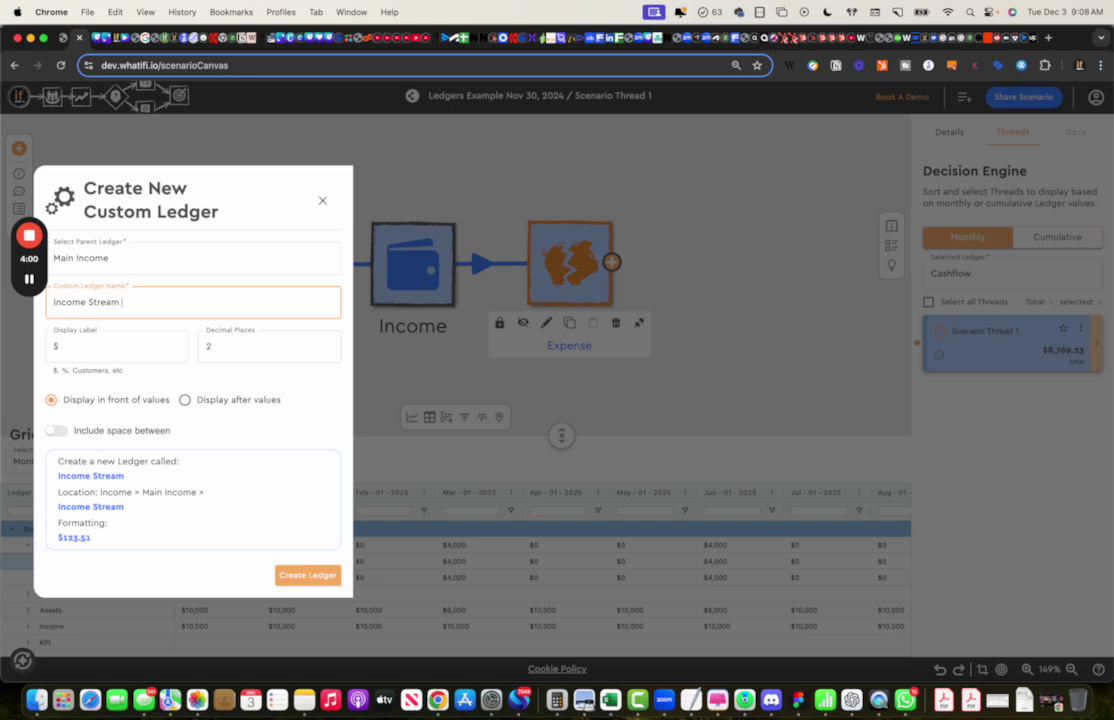
pyautogui.click(312, 577)
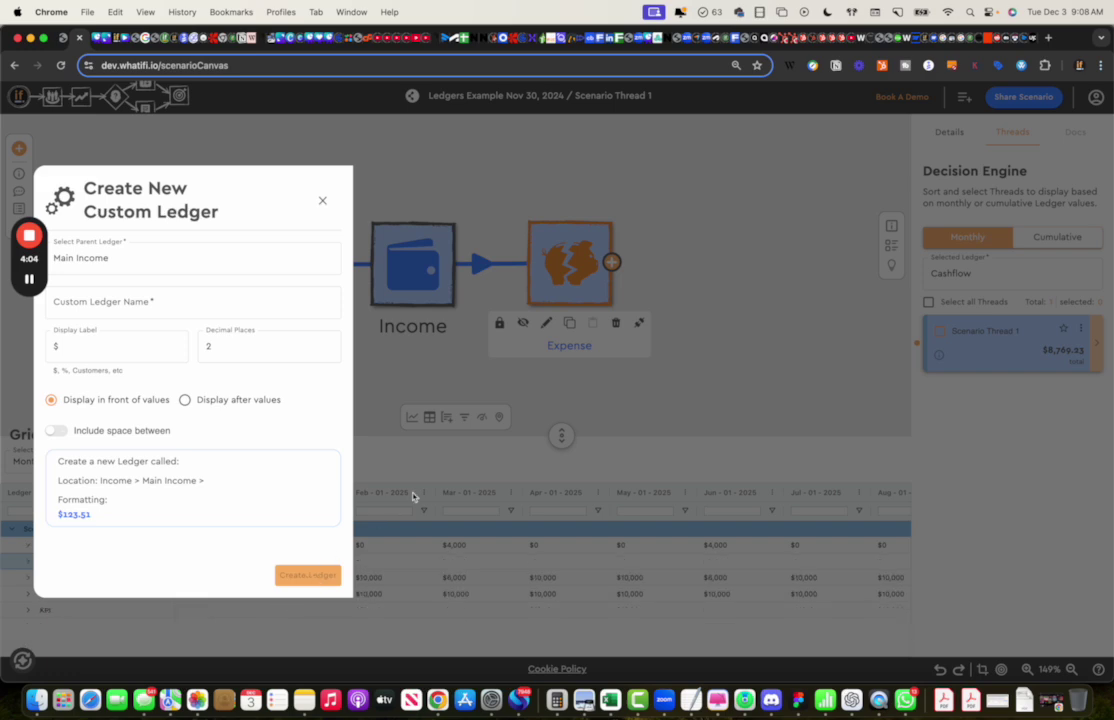
pyautogui.click(322, 205)
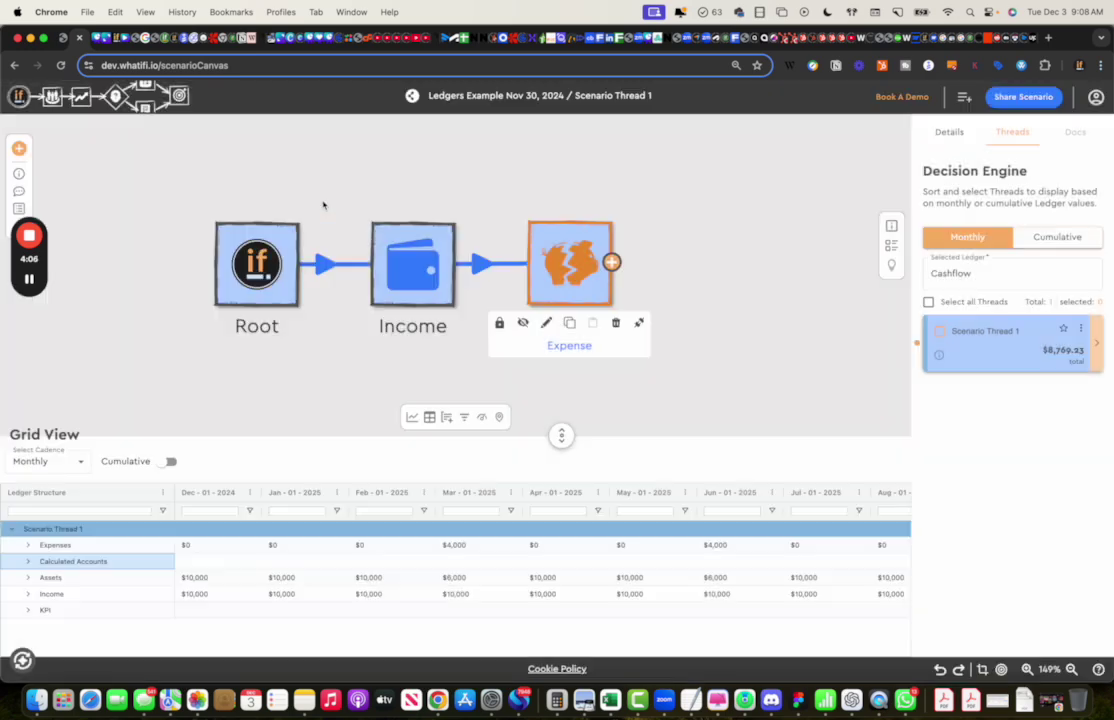
# - Expand Income and its Main Income group in the grid to examine the ledgers underneath
pyautogui.click(29, 594)
pyautogui.click(43, 610)
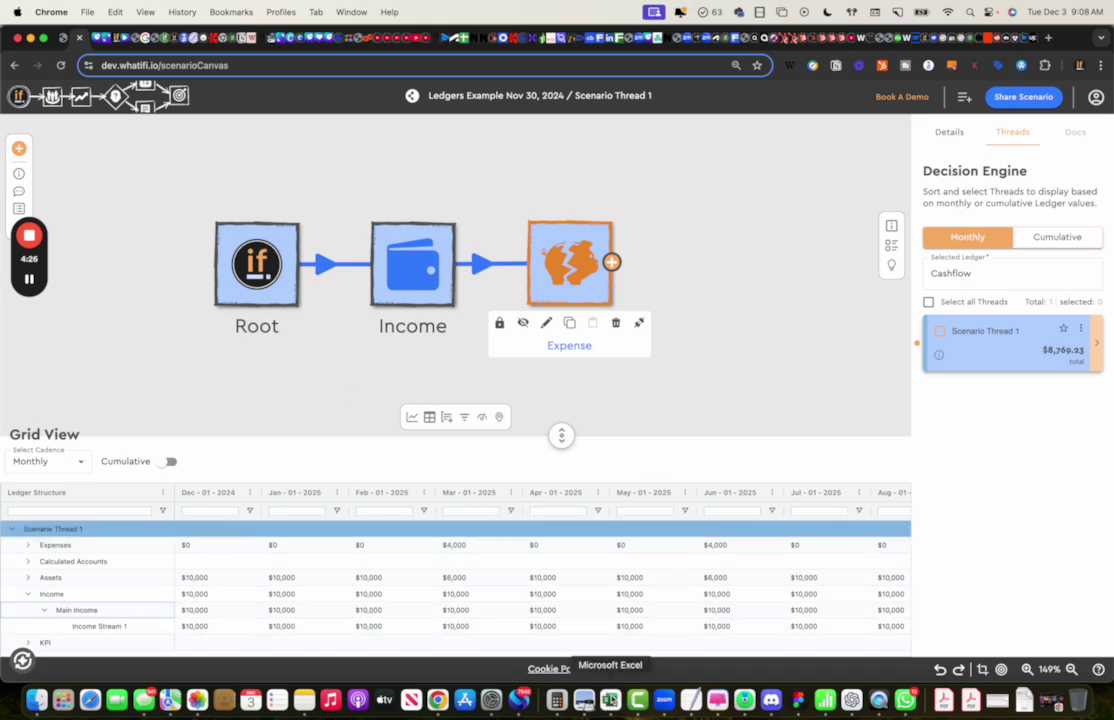
# - Switch to Excel and look through the rows and monthly columns of the exported ledger sheet
pyautogui.click(610, 700)
pyautogui.scroll(-10, 660, 418)
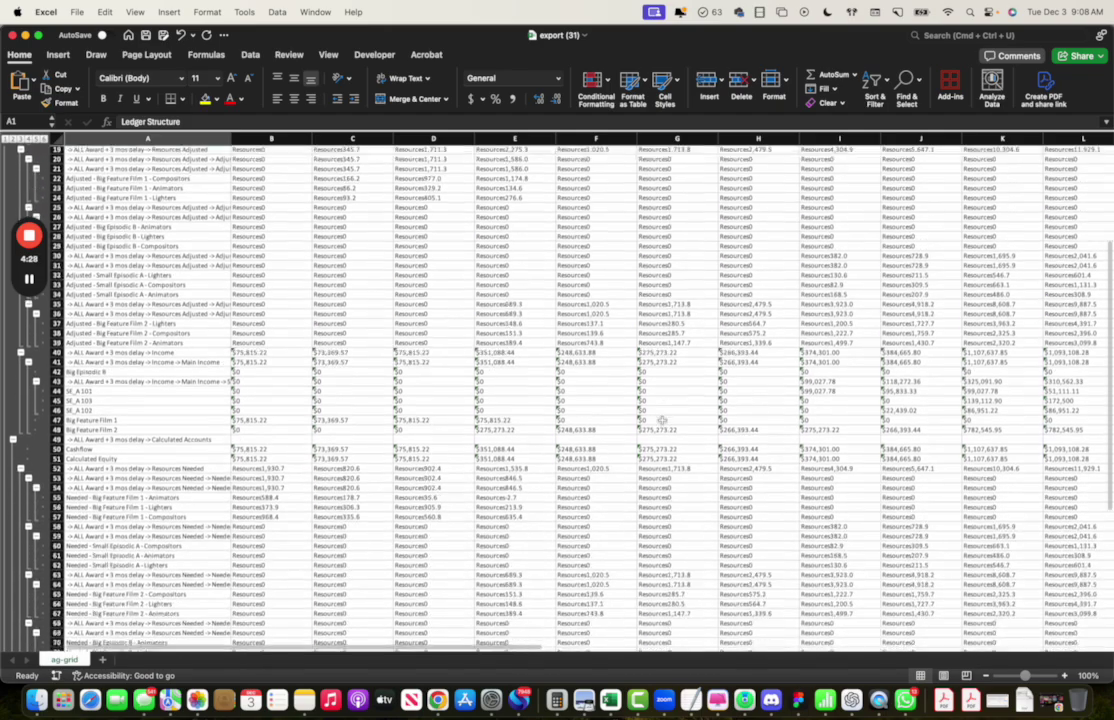
pyautogui.scroll(10, 660, 420)
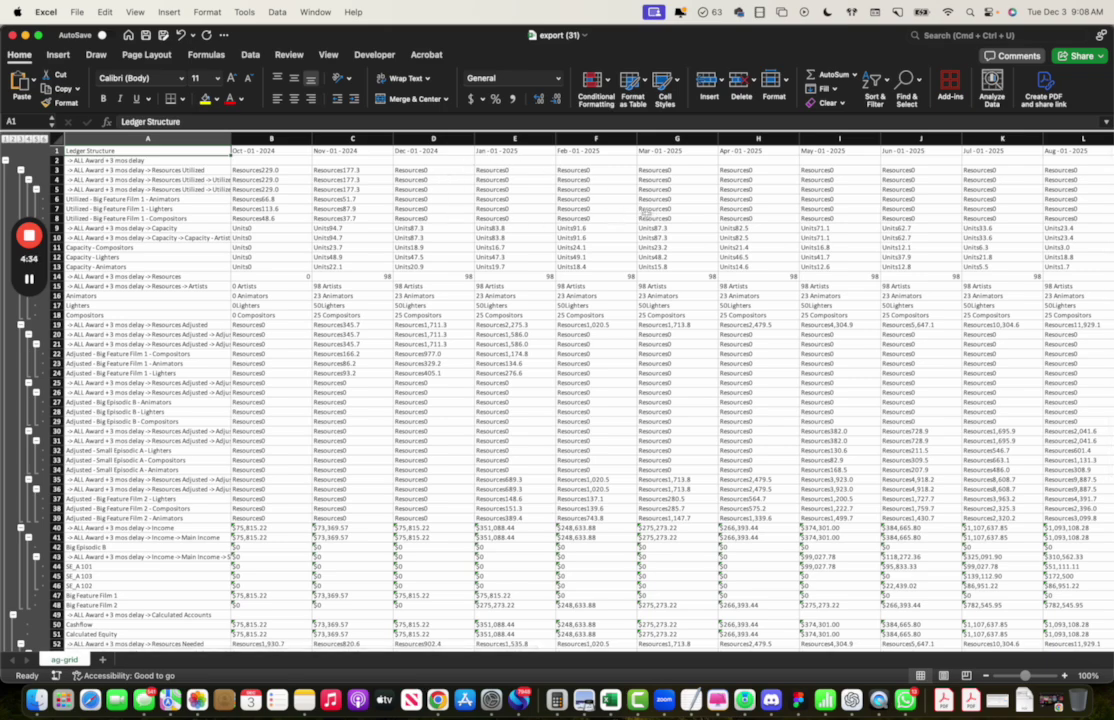
pyautogui.hscroll(10, 646, 212)
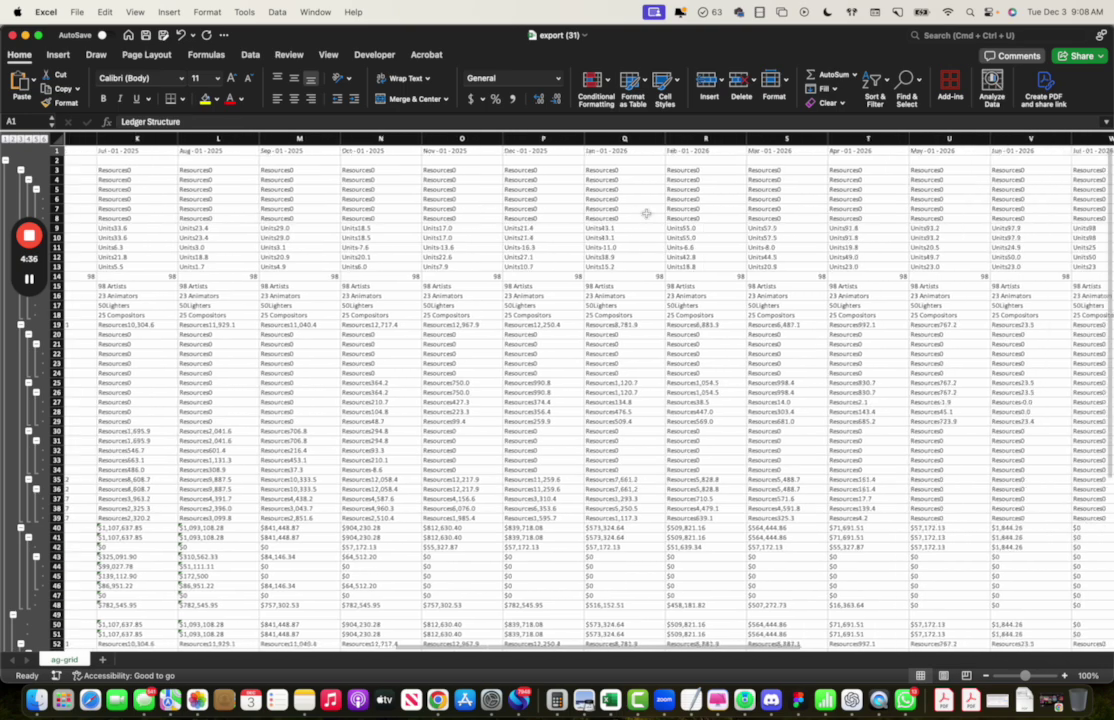
pyautogui.hscroll(-10, 646, 212)
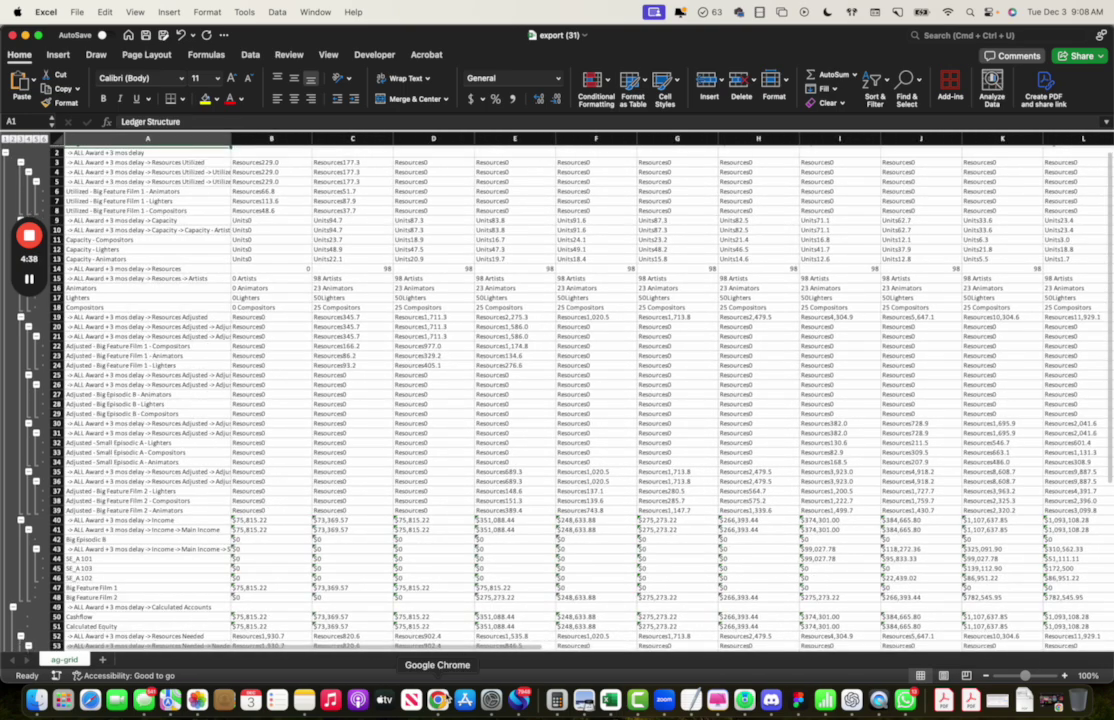
# - Switch back to Chrome, duplicate Income Stream 1 inside the Income event, and name the copy Income Stream 2
pyautogui.click(438, 700)
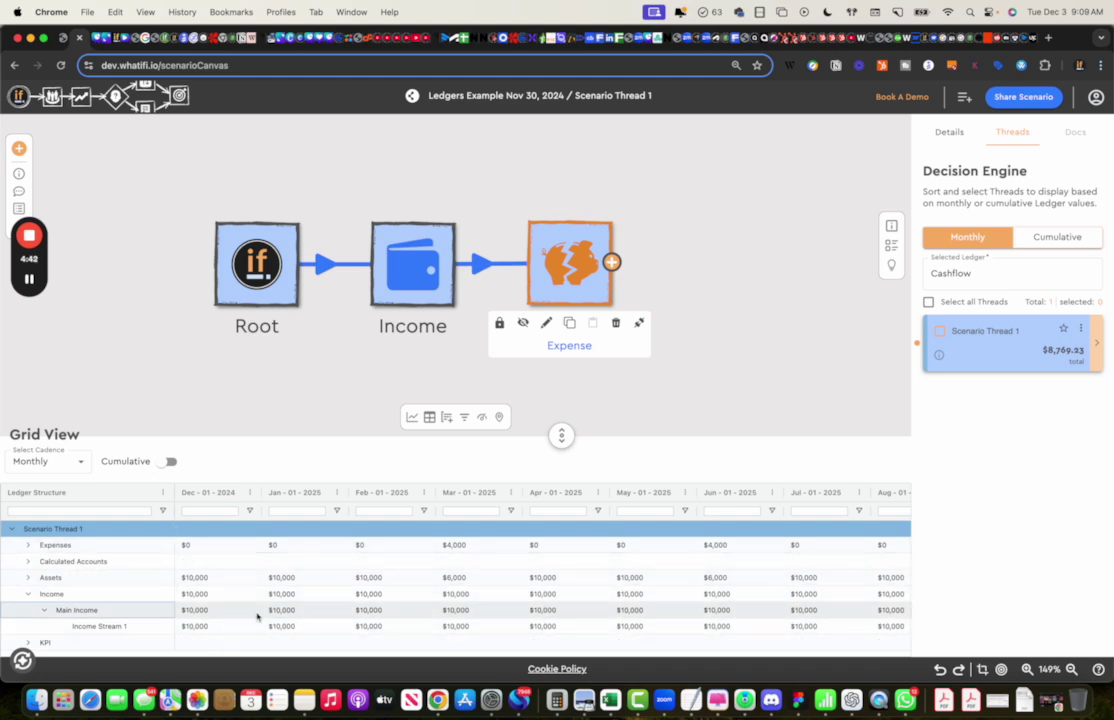
pyautogui.doubleClick(416, 274)
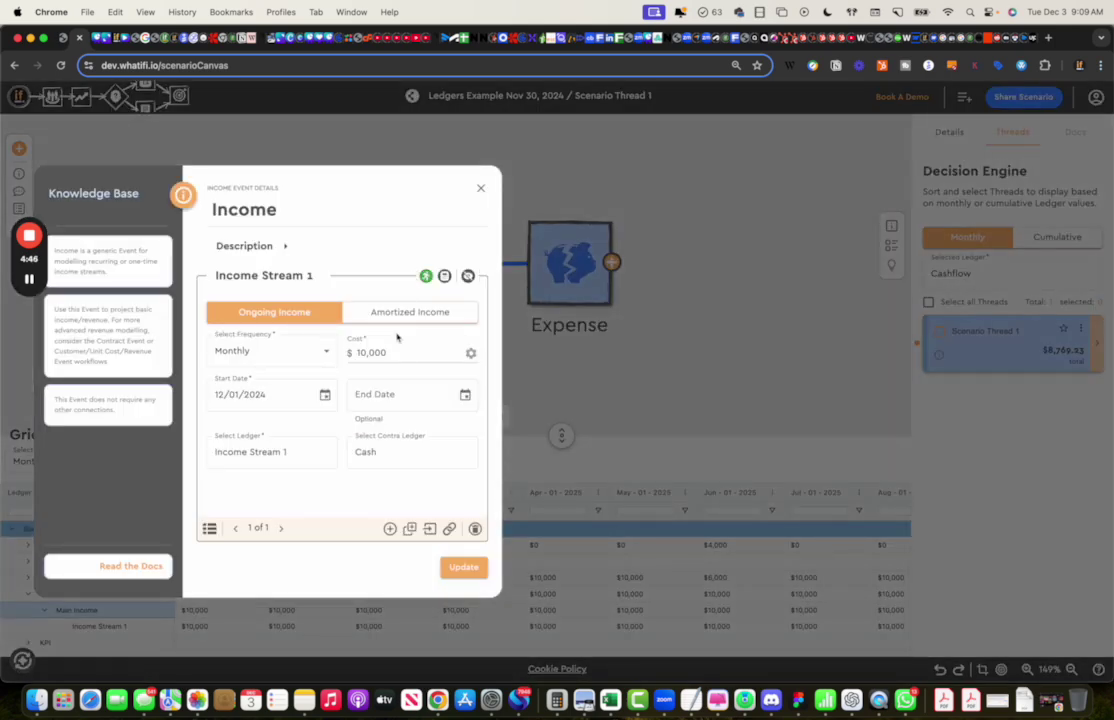
pyautogui.click(410, 528)
pyautogui.click(320, 272)
pyautogui.moveTo(285, 276); pyautogui.dragTo(316, 276)
pyautogui.write('2')
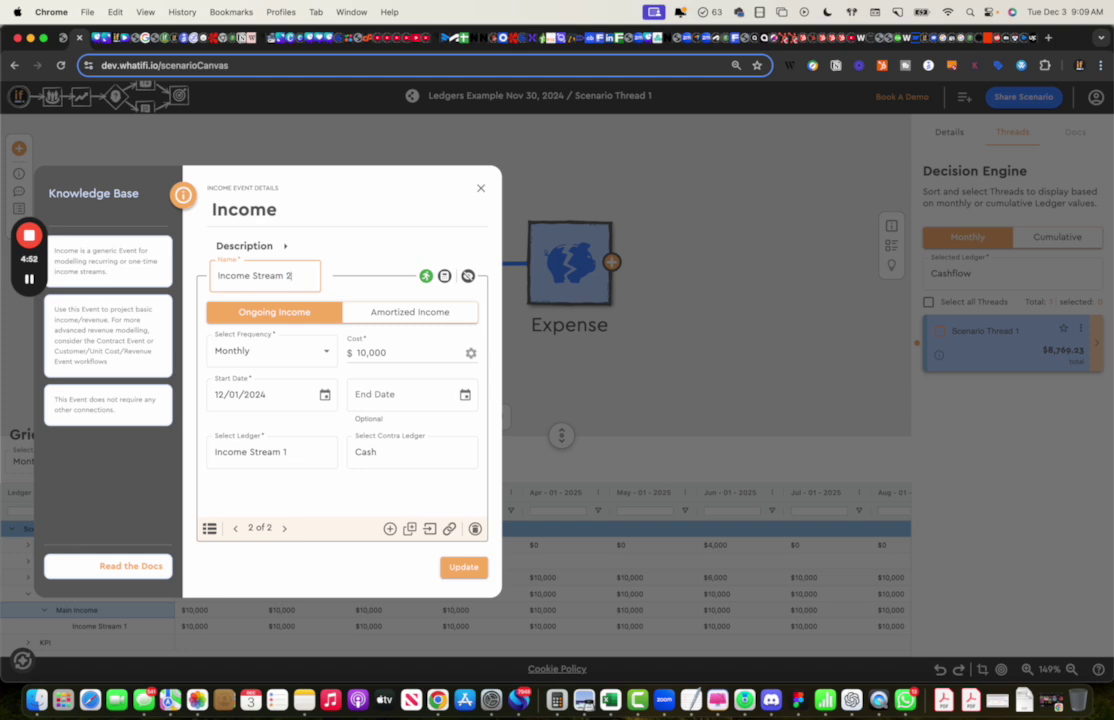
# - Set the duplicated income stream's cost to $100,000, its frequency to Bi-Weekly, and its ledger to Income Stream 2
pyautogui.click(366, 353)
pyautogui.write('0')
pyautogui.click(323, 352)
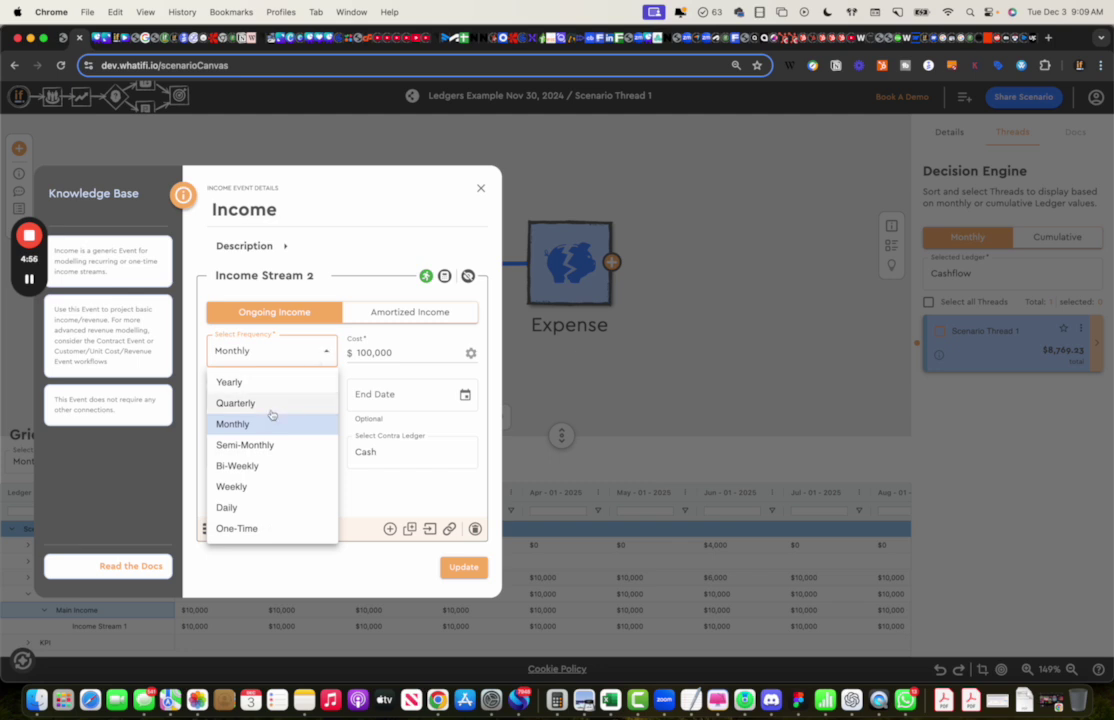
pyautogui.click(238, 466)
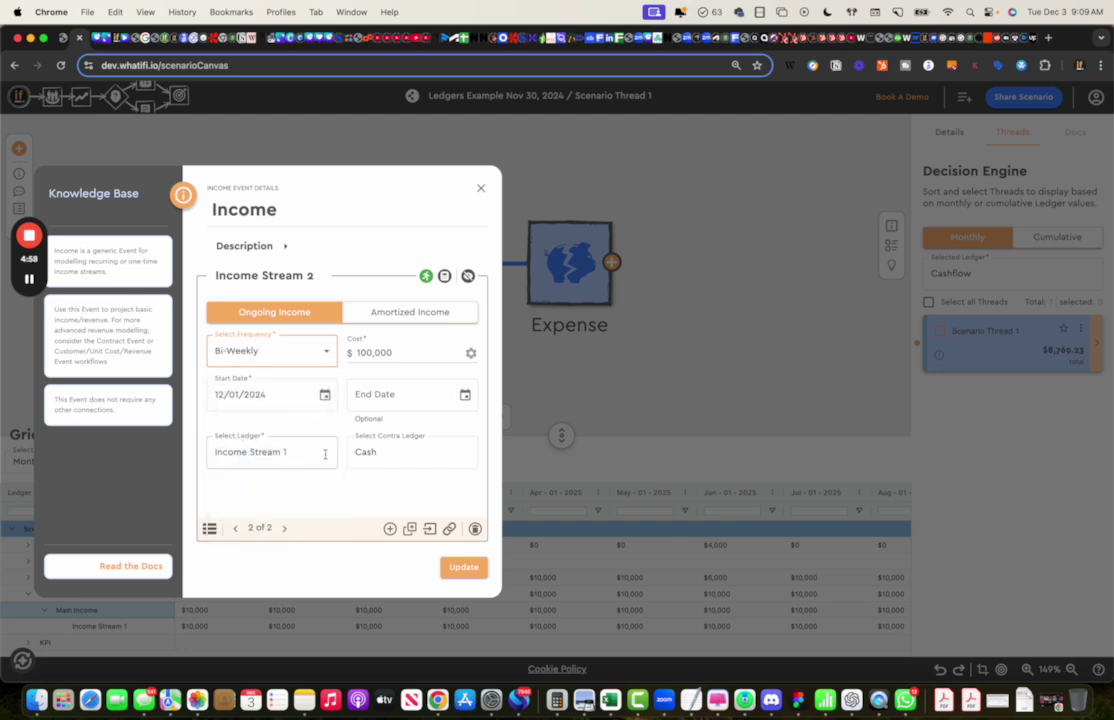
pyautogui.click(305, 458)
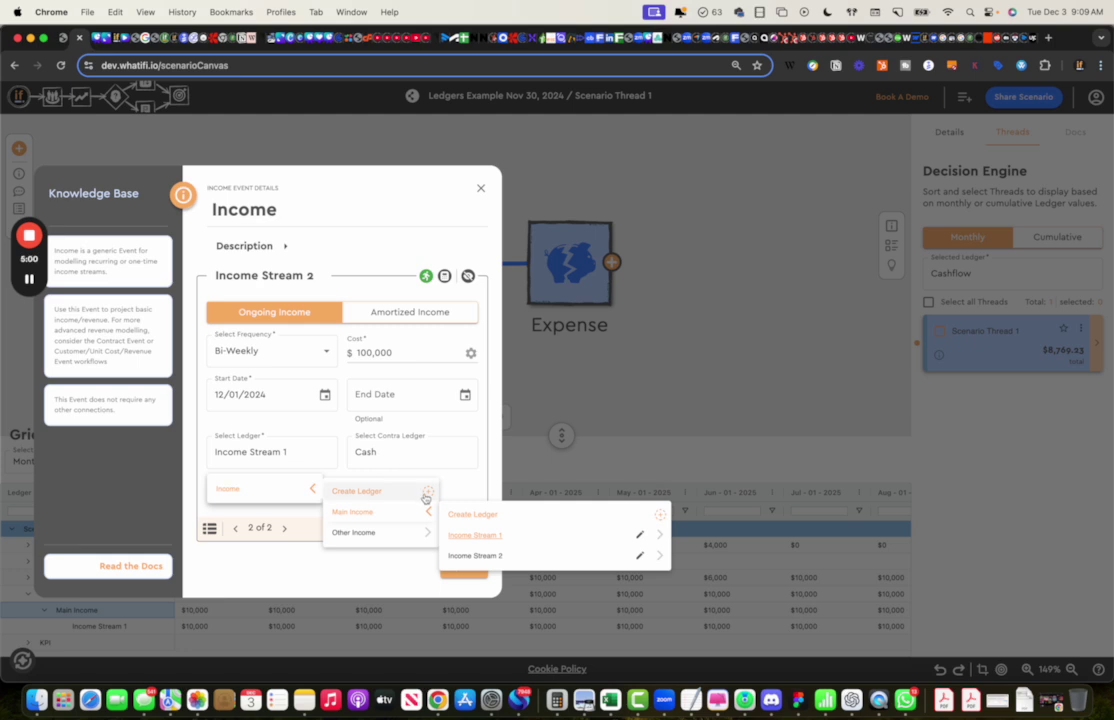
pyautogui.click(476, 556)
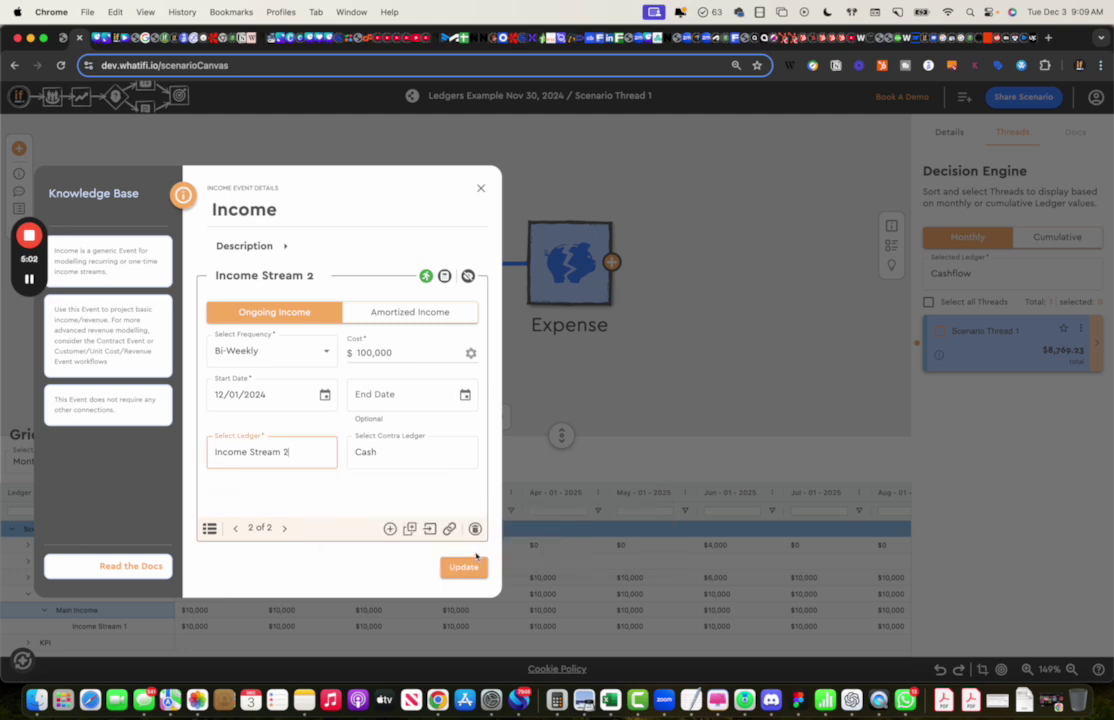
# - Save the Income event, recalculate the scenario, and expand the grid's Income group down to the ledgers under Main Income
pyautogui.click(466, 567)
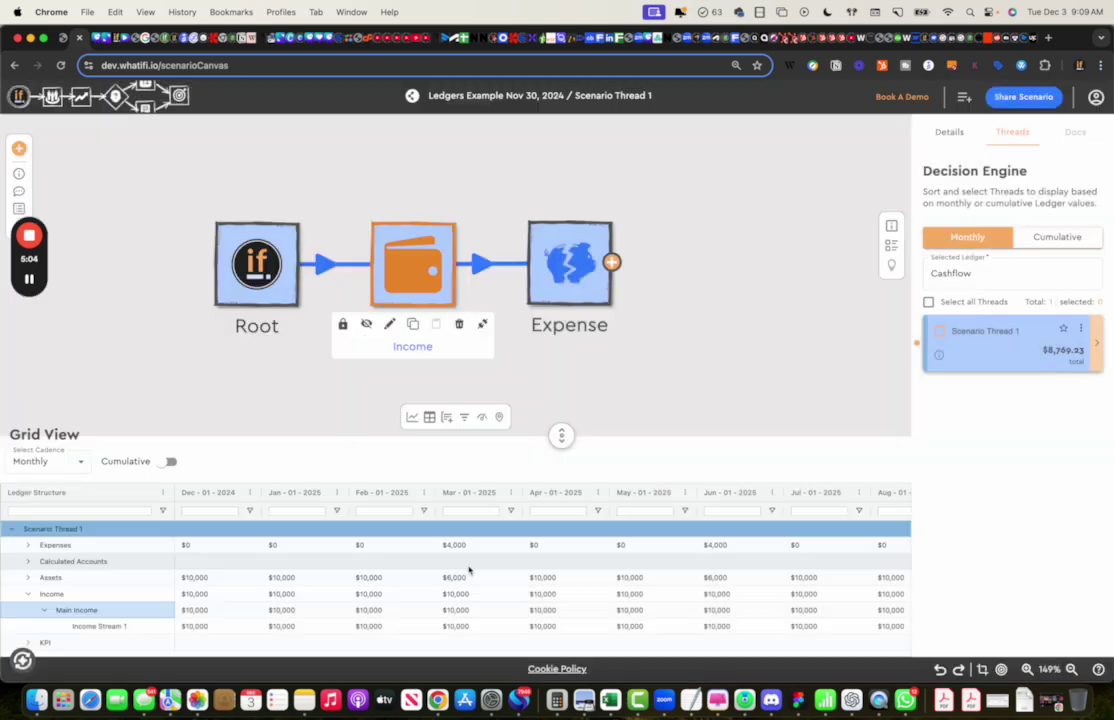
pyautogui.click(22, 661)
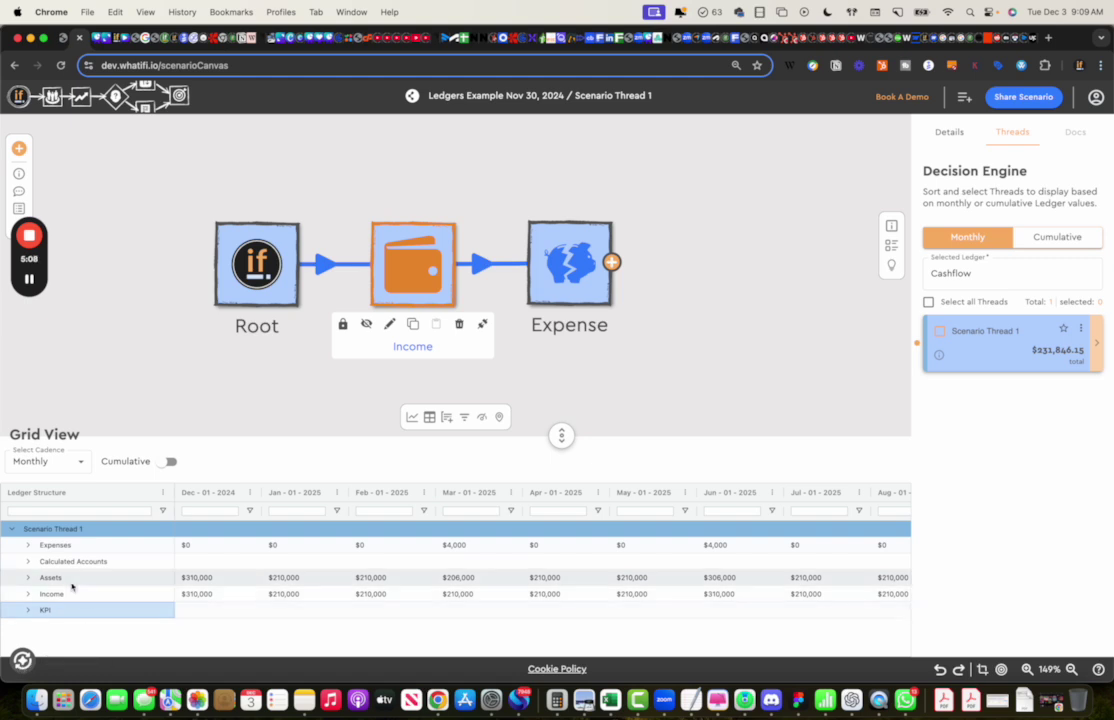
pyautogui.click(29, 595)
pyautogui.click(43, 610)
pyautogui.scroll(-1, 195, 601)
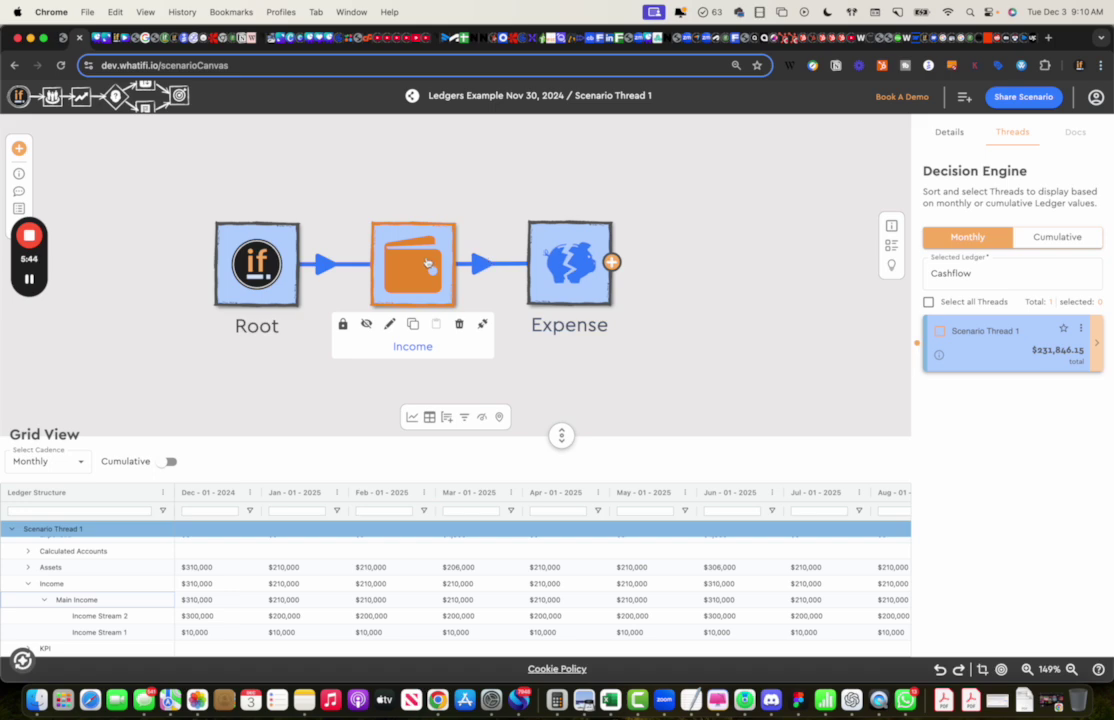
# - Reopen the Income event to view the ledger choices under Main Income for Income Stream 2, and close it without changes
pyautogui.doubleClick(381, 230)
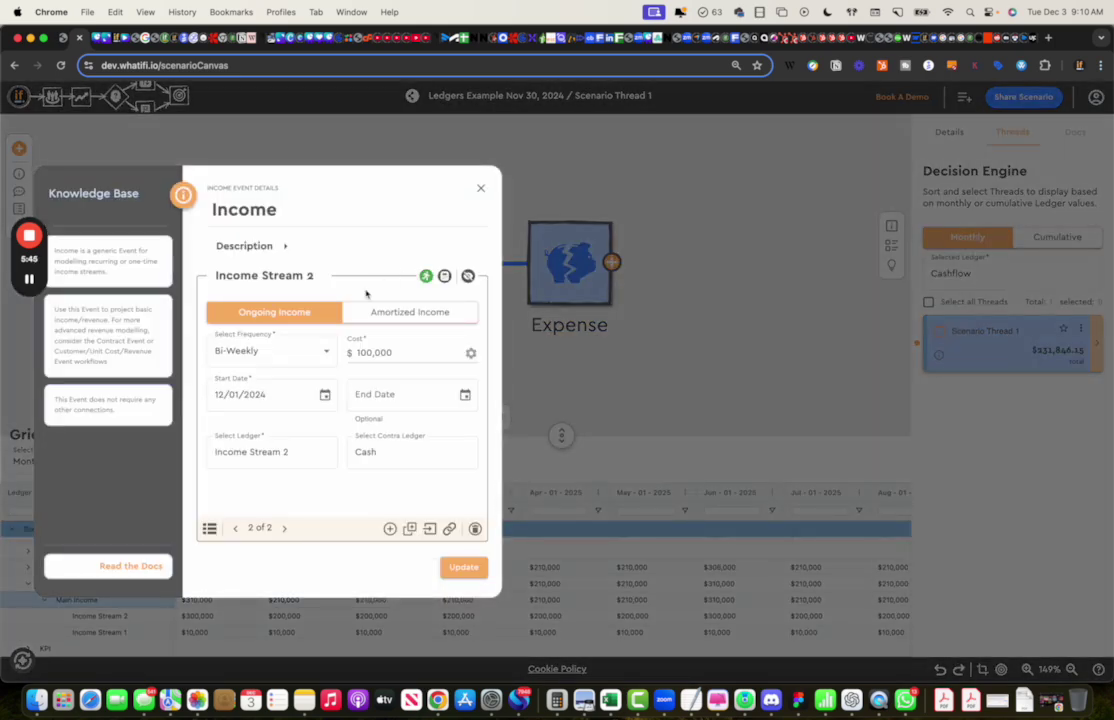
pyautogui.click(293, 452)
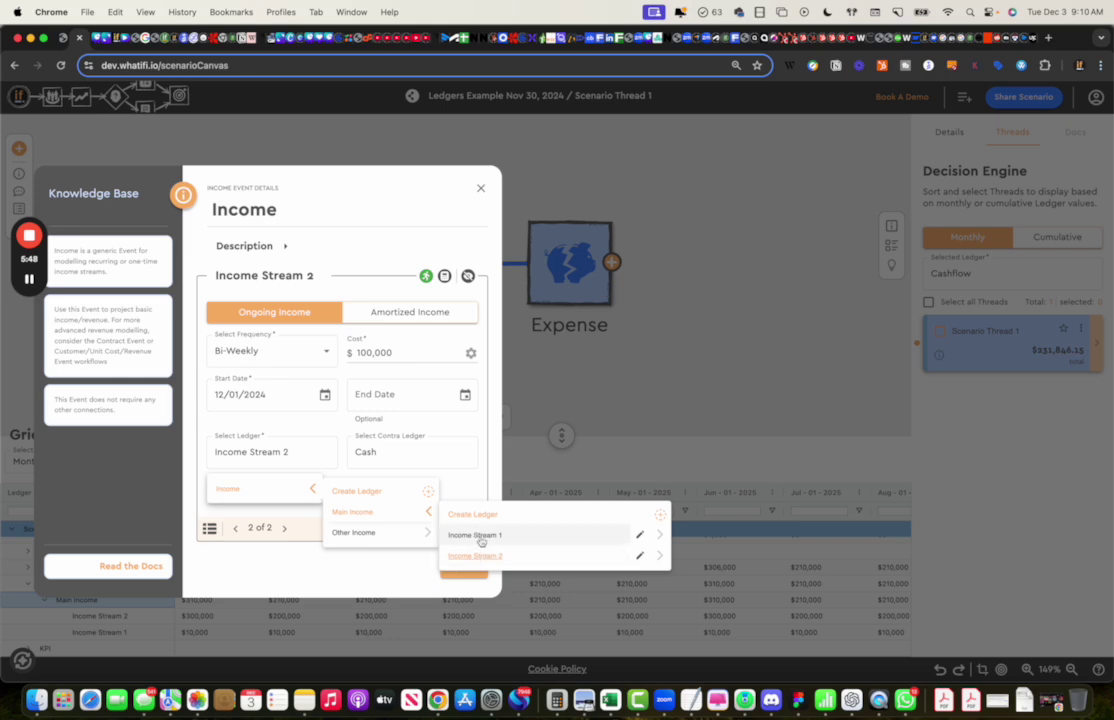
pyautogui.click(688, 325)
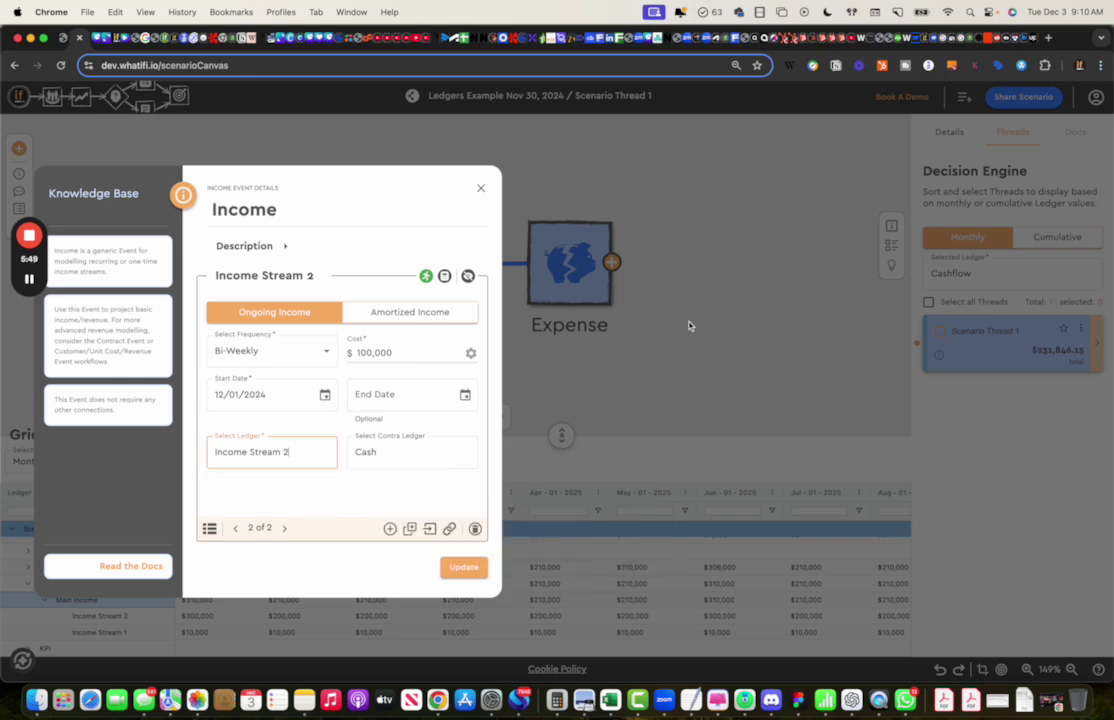
pyautogui.click(481, 188)
# - Start a new custom ledger with KPI as its parent ledger and name it CAC to LTV Ratio
pyautogui.click(964, 97)
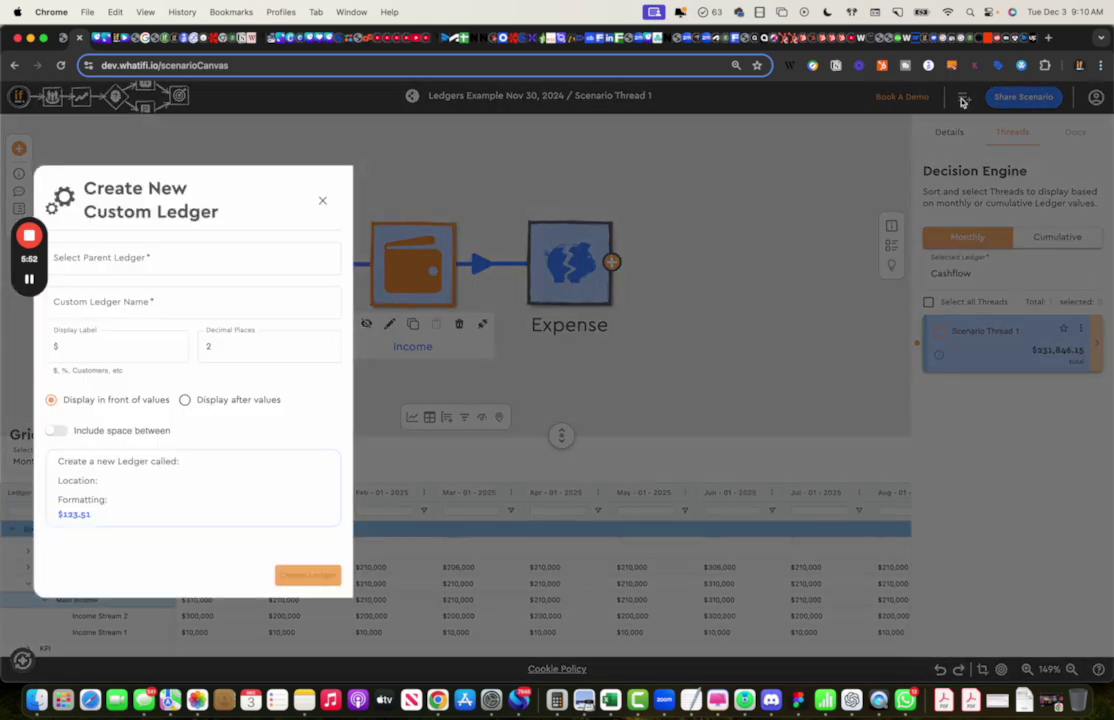
pyautogui.click(198, 254)
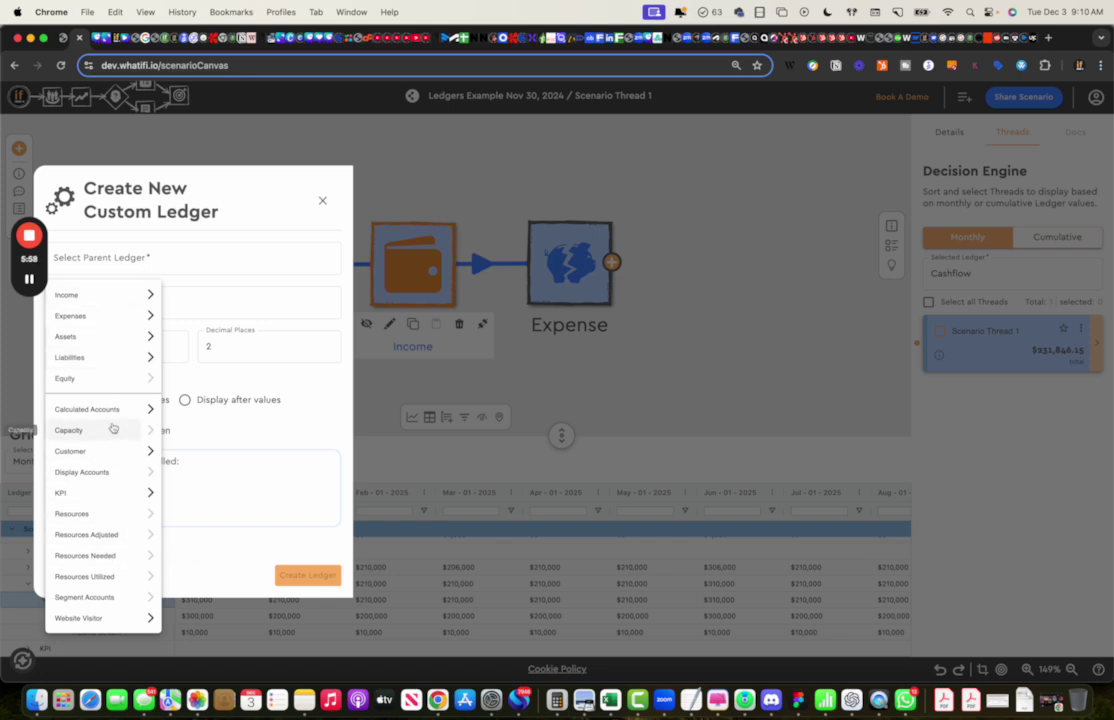
pyautogui.click(152, 494)
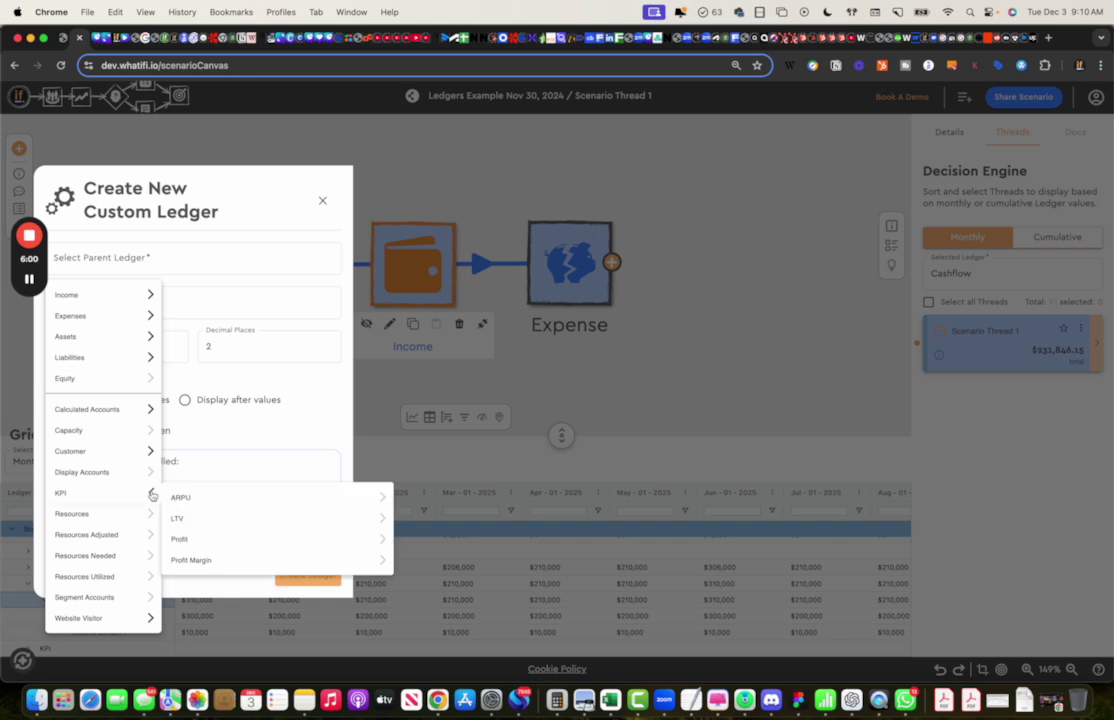
pyautogui.click(82, 494)
pyautogui.click(133, 307)
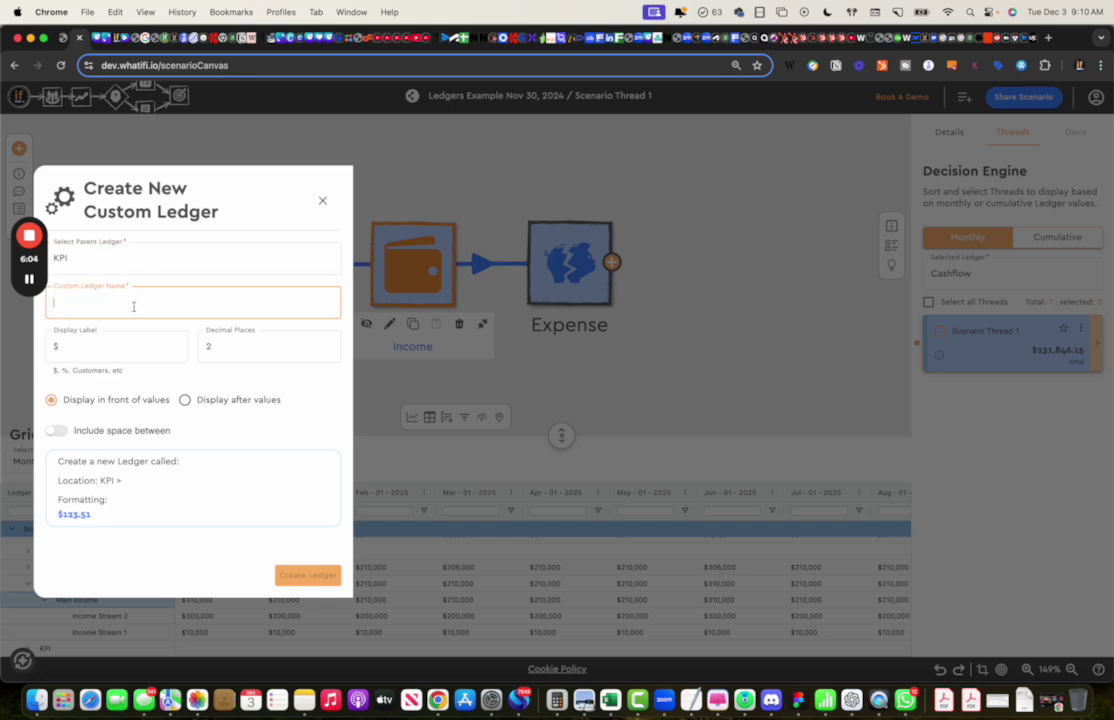
pyautogui.write('CAC to LTV')
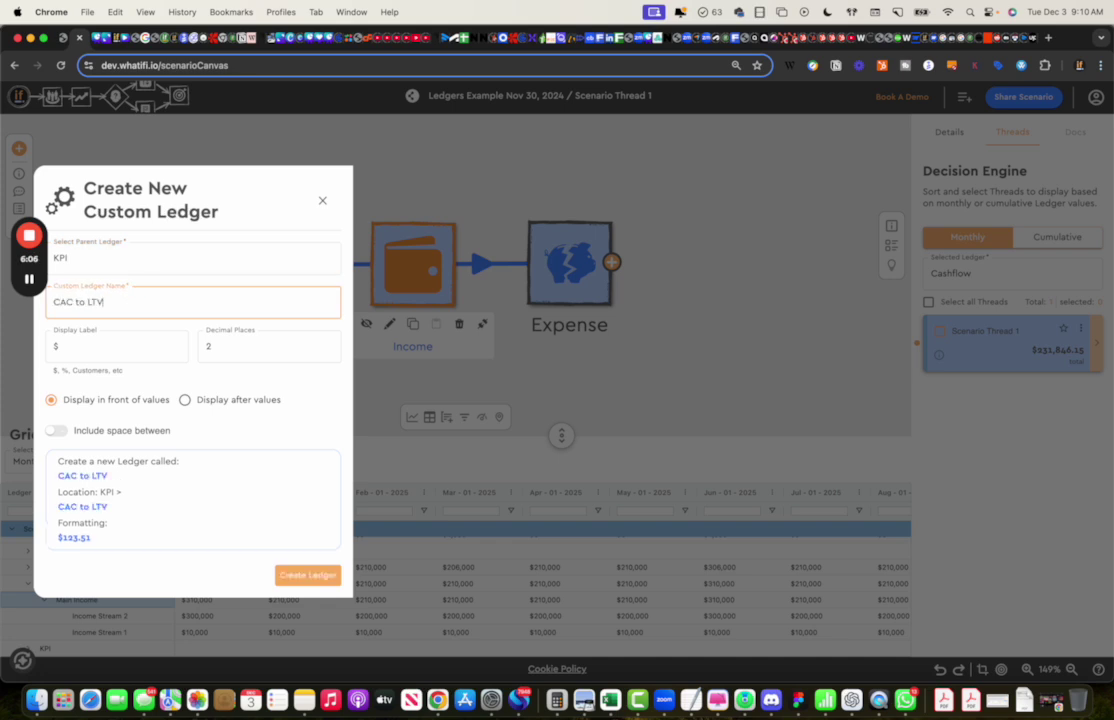
pyautogui.write(' Ratio')
# - Set the new ledger's display label to Ratio, displayed after values with a space between
pyautogui.click(89, 349)
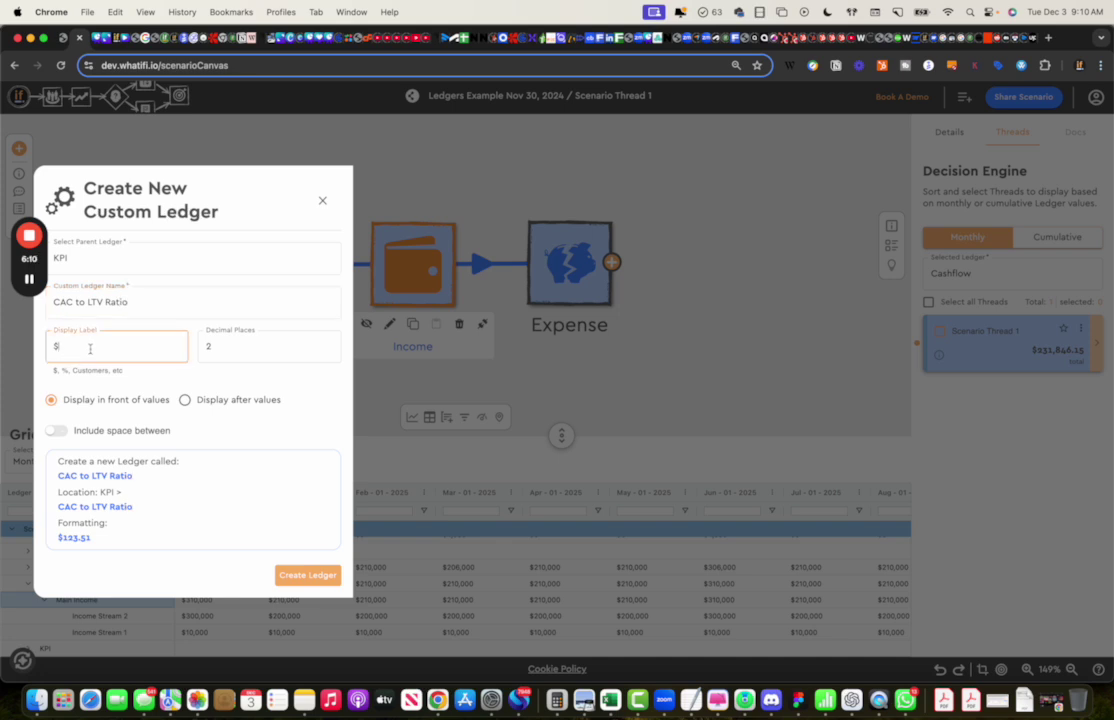
pyautogui.press('BackSpace')
pyautogui.write('Ratio')
pyautogui.click(185, 399)
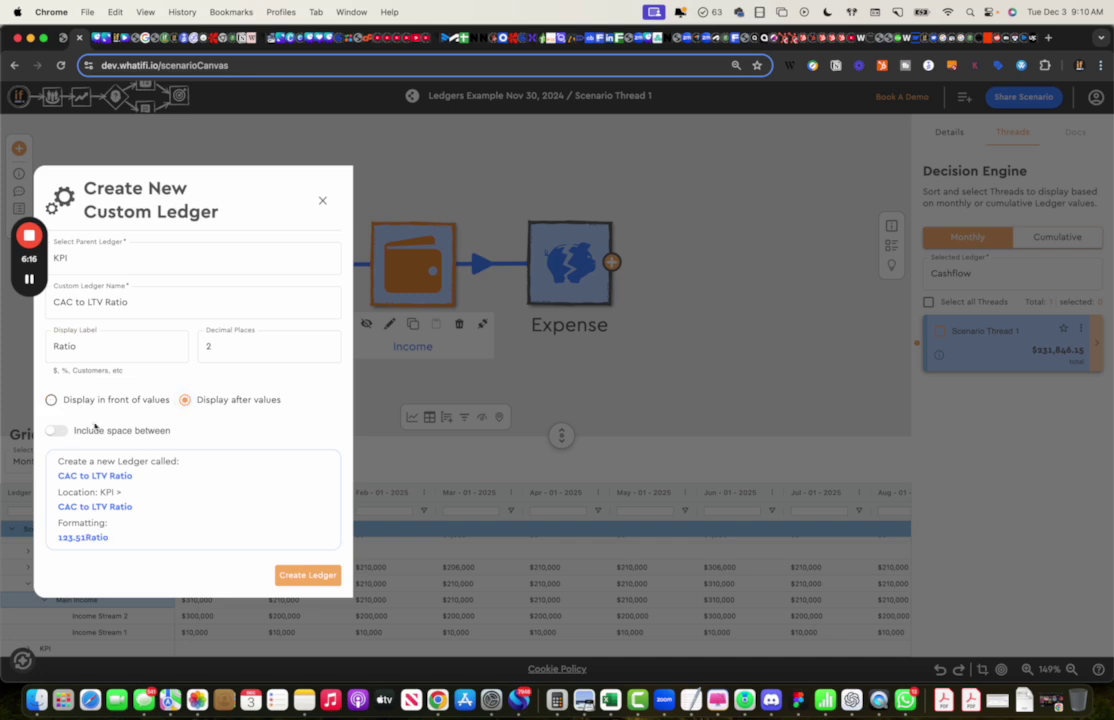
pyautogui.click(58, 431)
# - Set the decimal places to 1, create the CAC to LTV Ratio ledger, and close the form
pyautogui.click(229, 351)
pyautogui.press('BackSpace')
pyautogui.write('1')
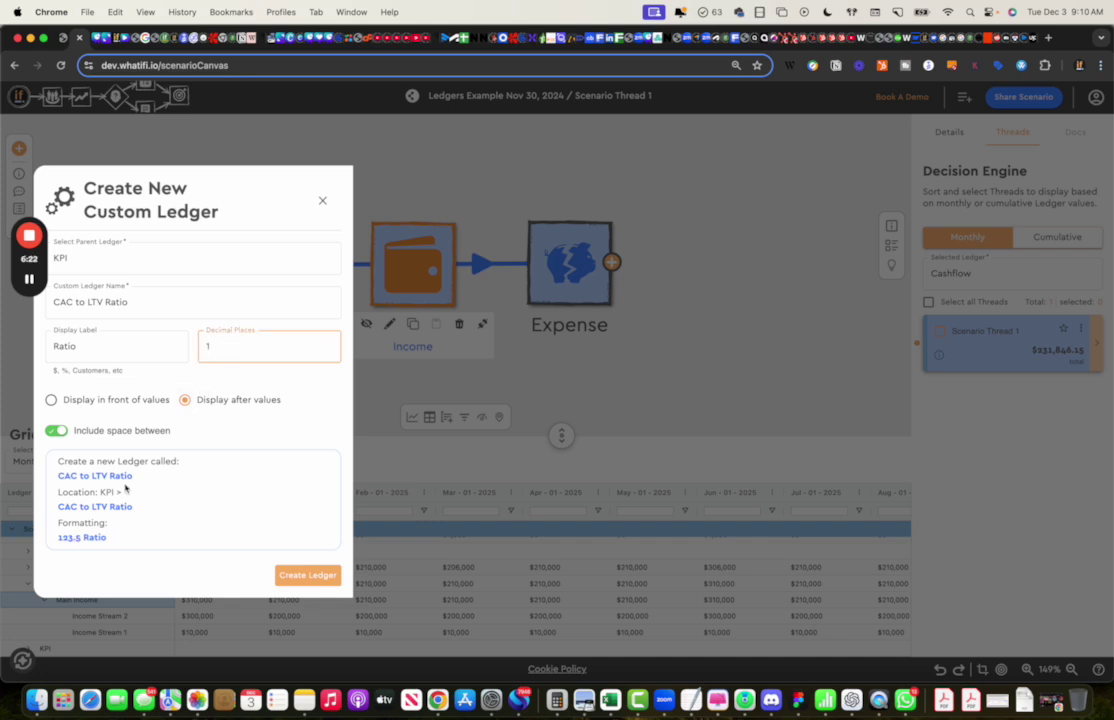
pyautogui.click(280, 578)
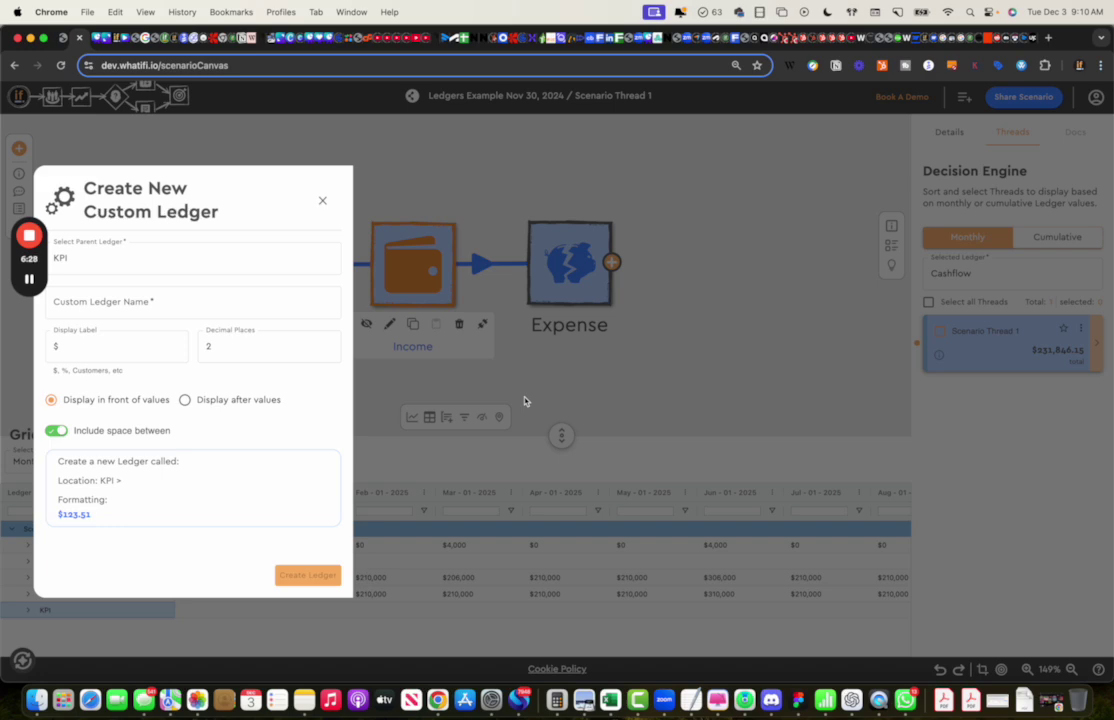
pyautogui.click(322, 200)
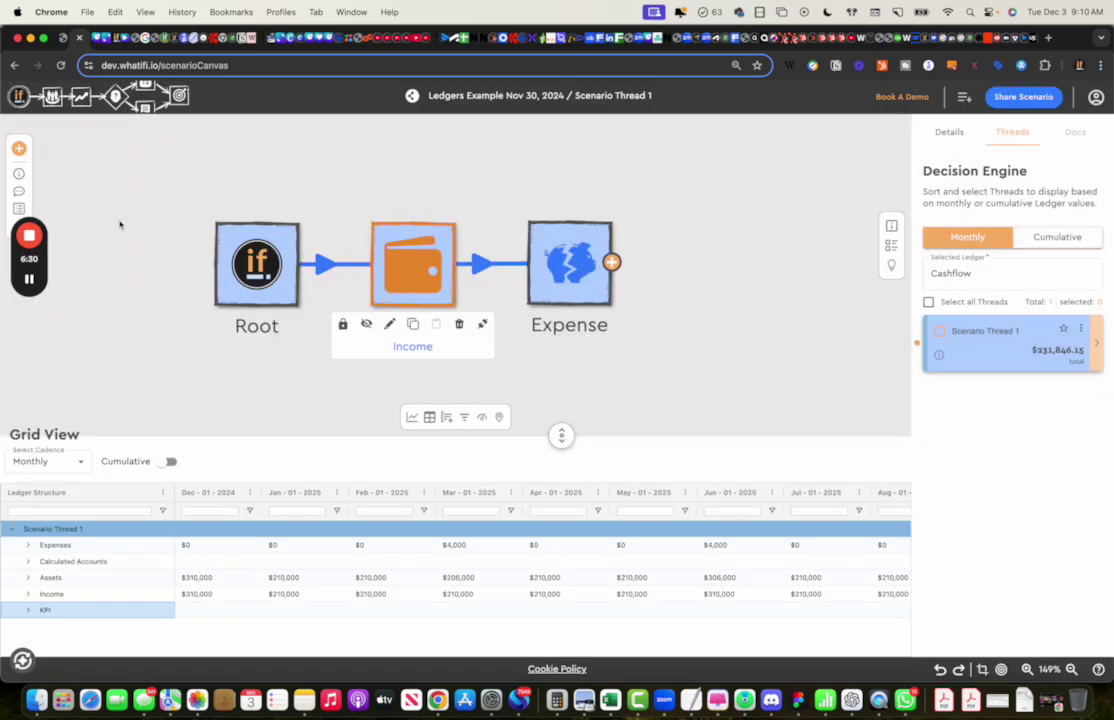